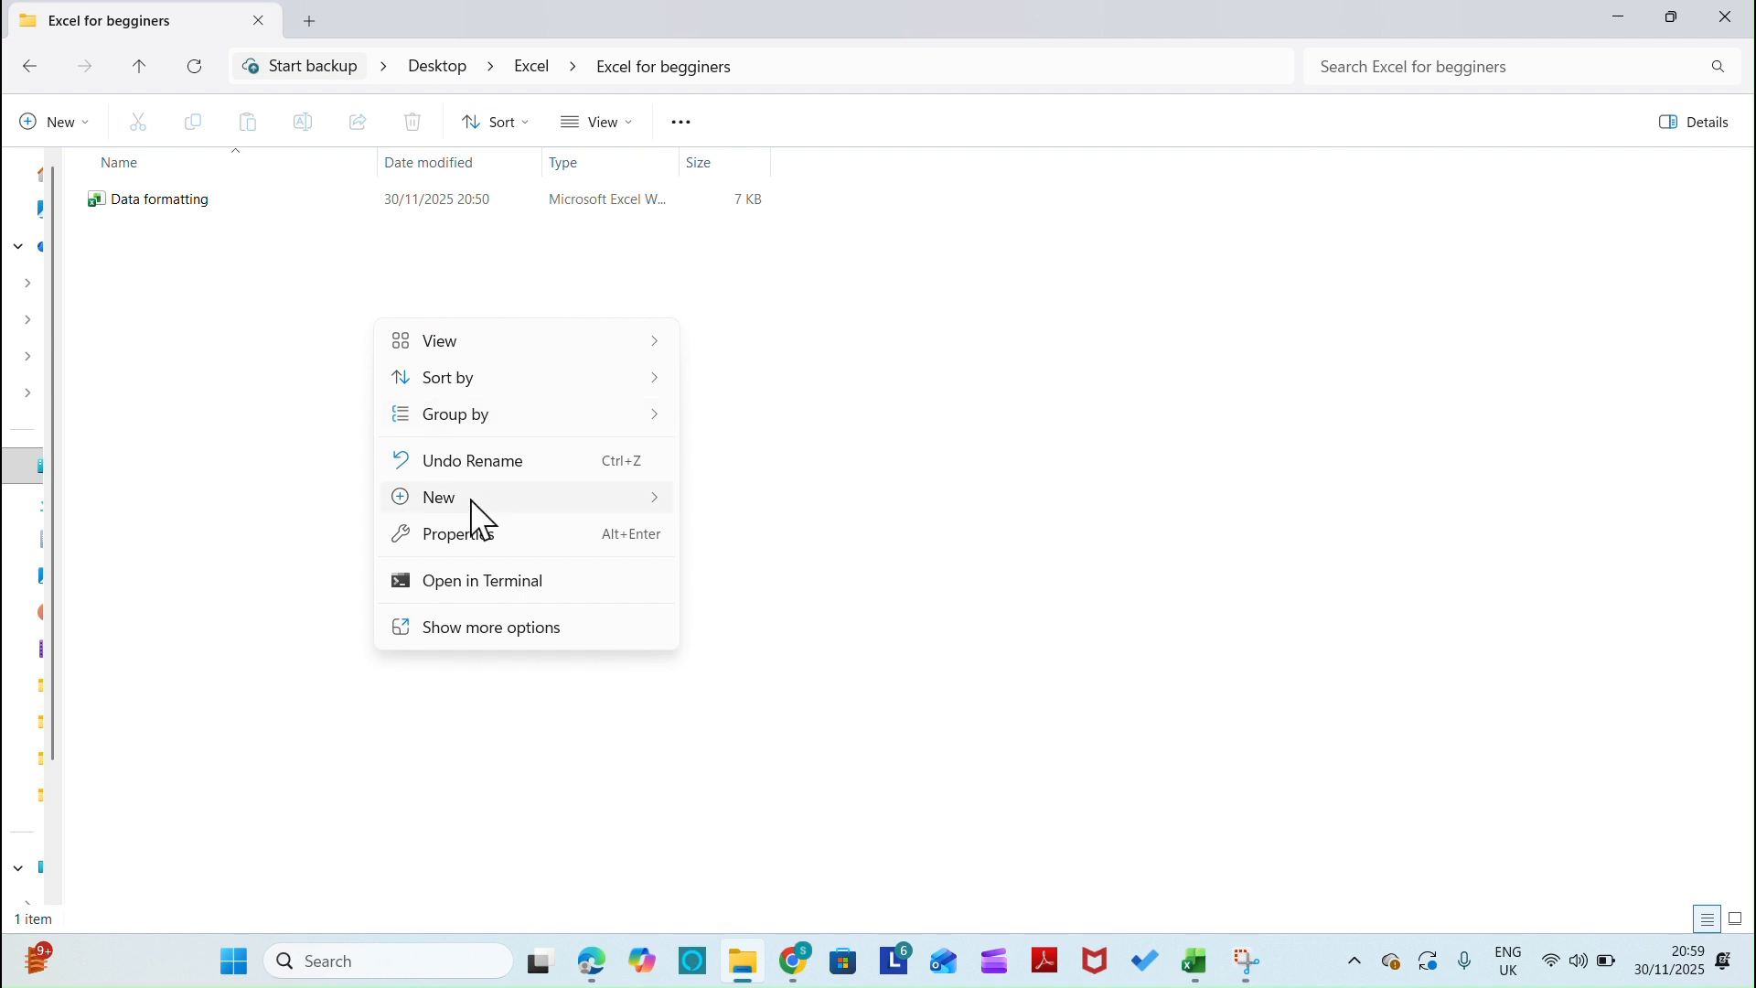
Create a new Microsoft Excel worksheet file in the Excel for begginers folder and name it format
mouse_move(473, 503)
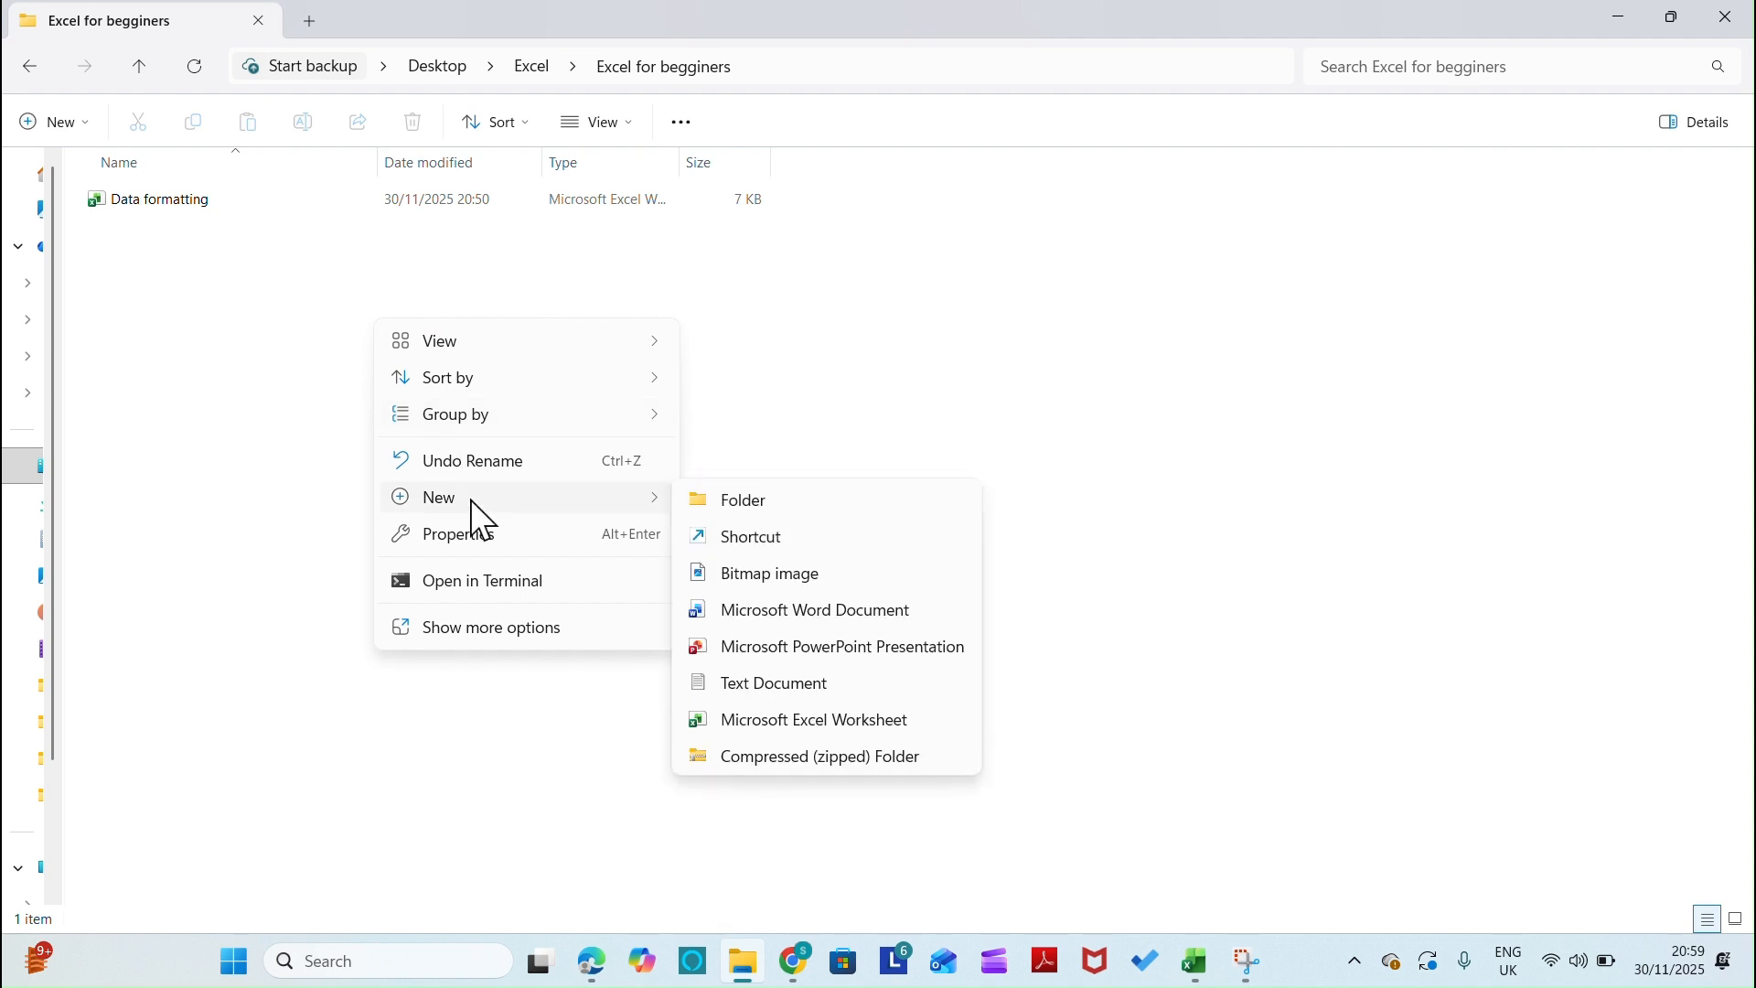
left_click(848, 723)
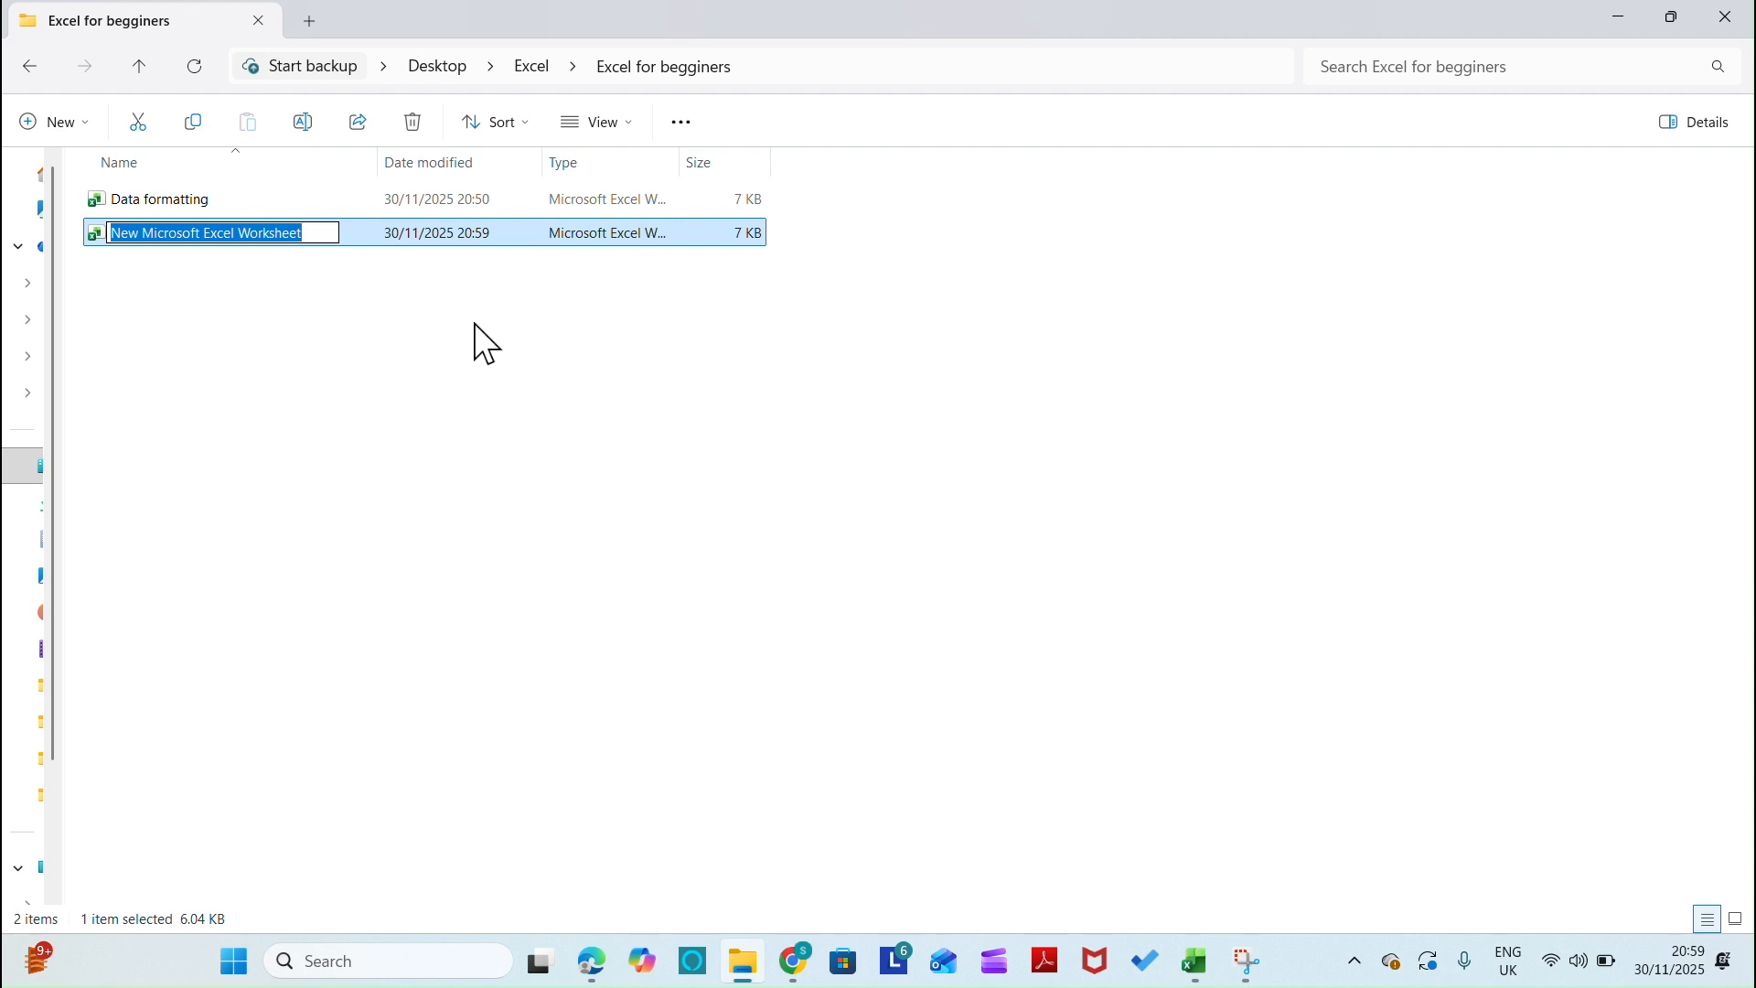
type("format")
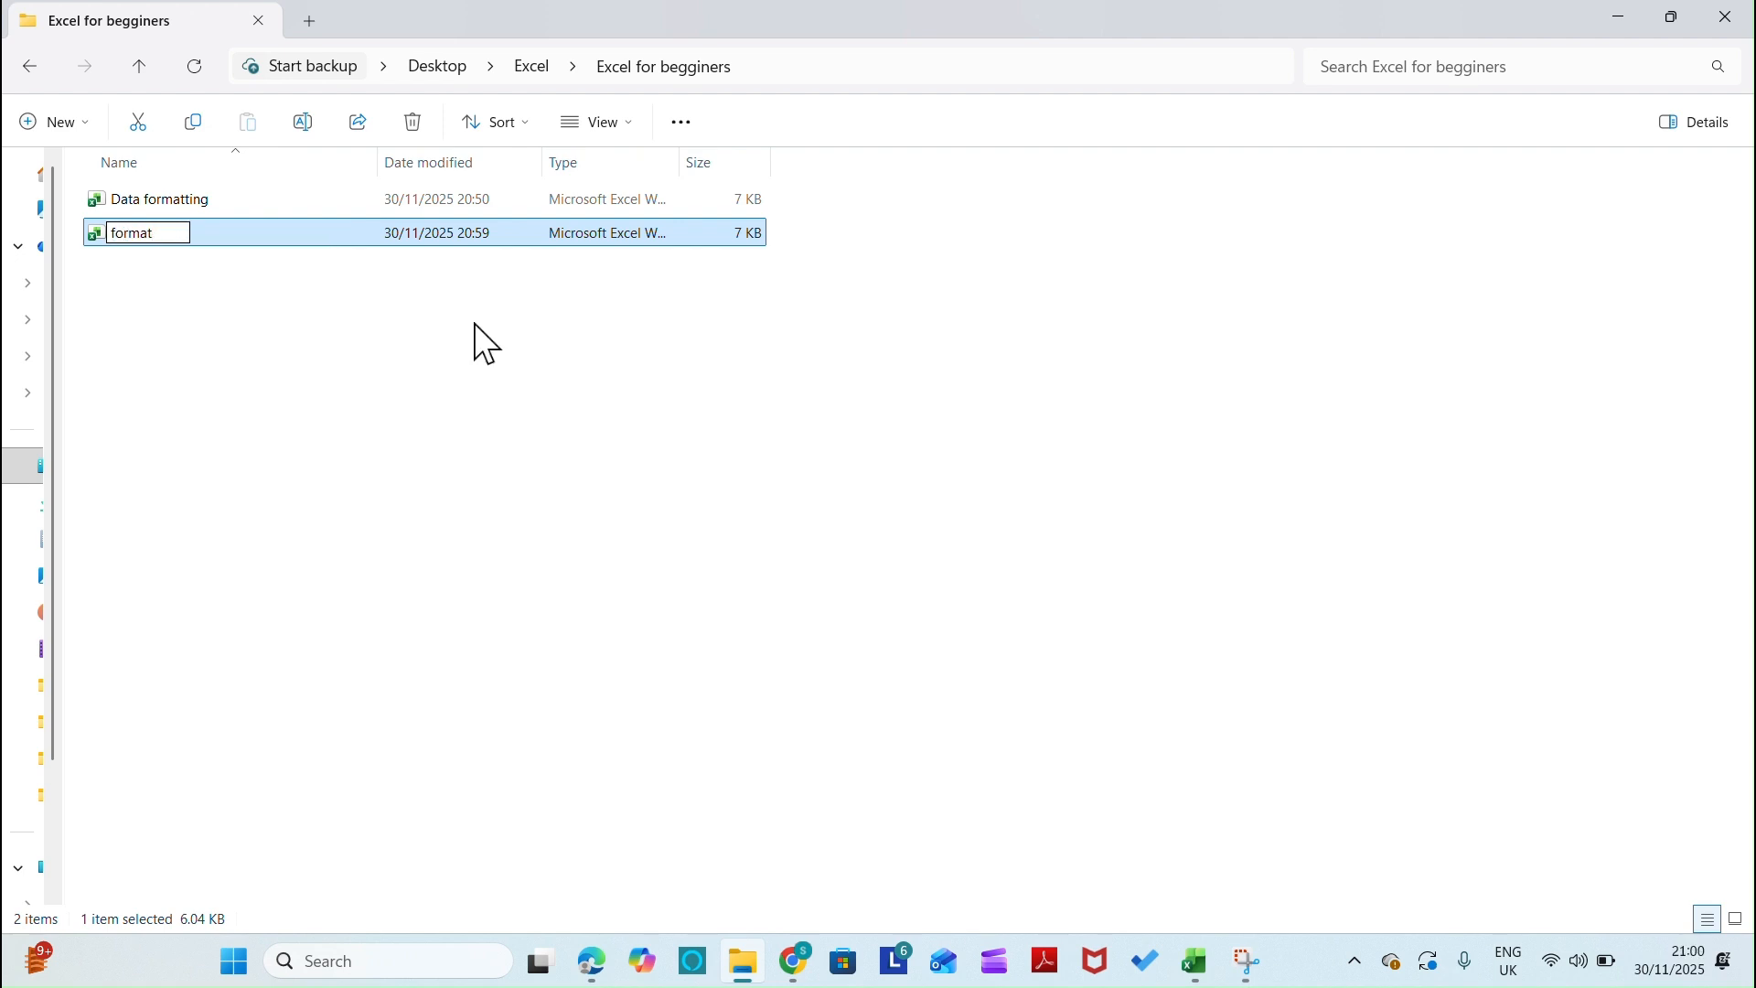
left_click(473, 323)
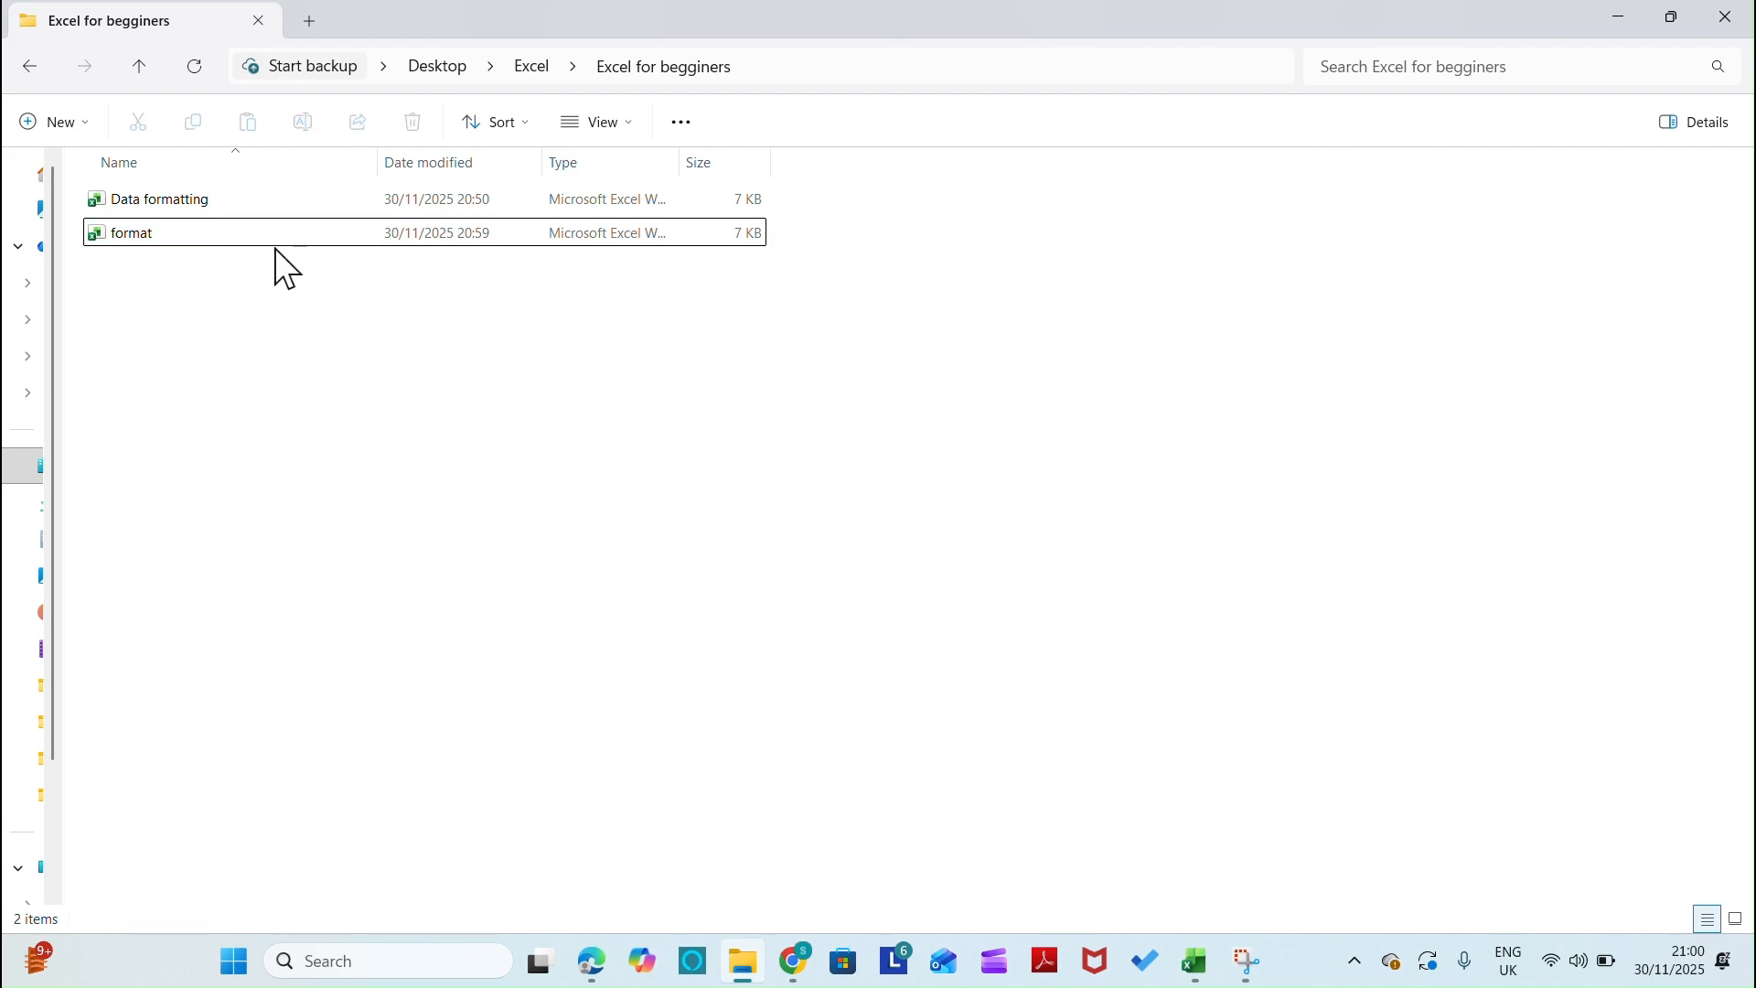
Switch to the Data formatting workbook in Excel and add three new sheets after Sheet1
left_click(1195, 963)
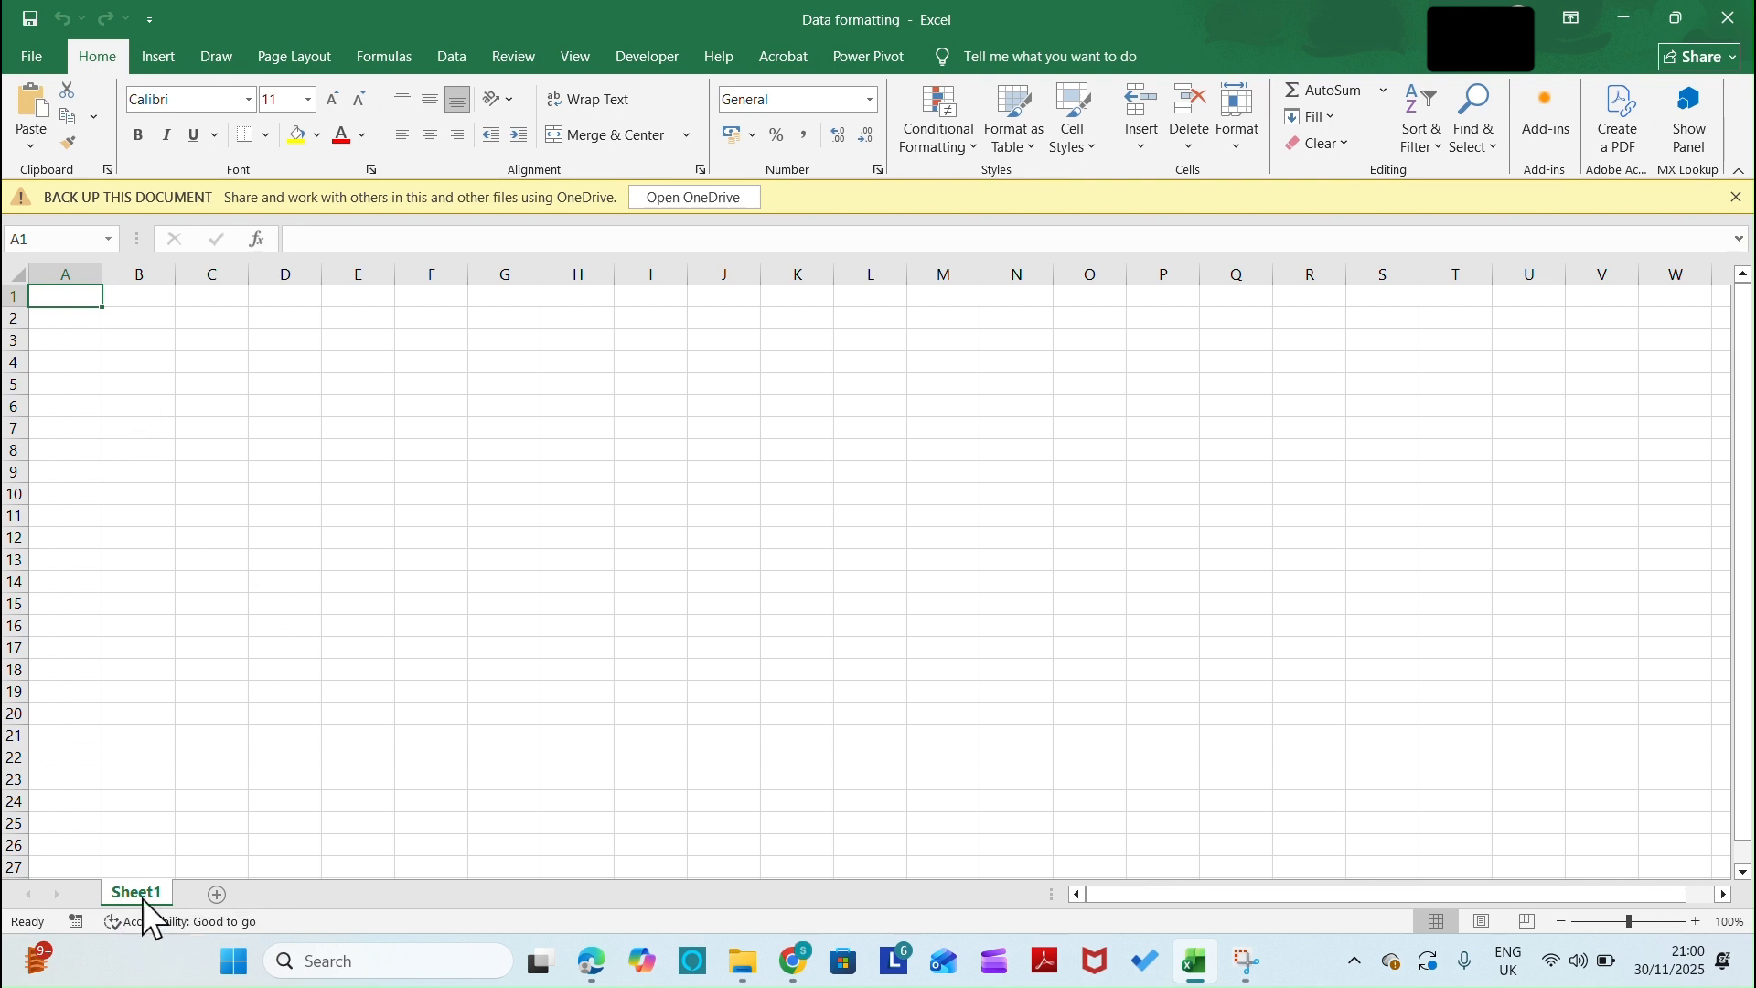
left_click(217, 894)
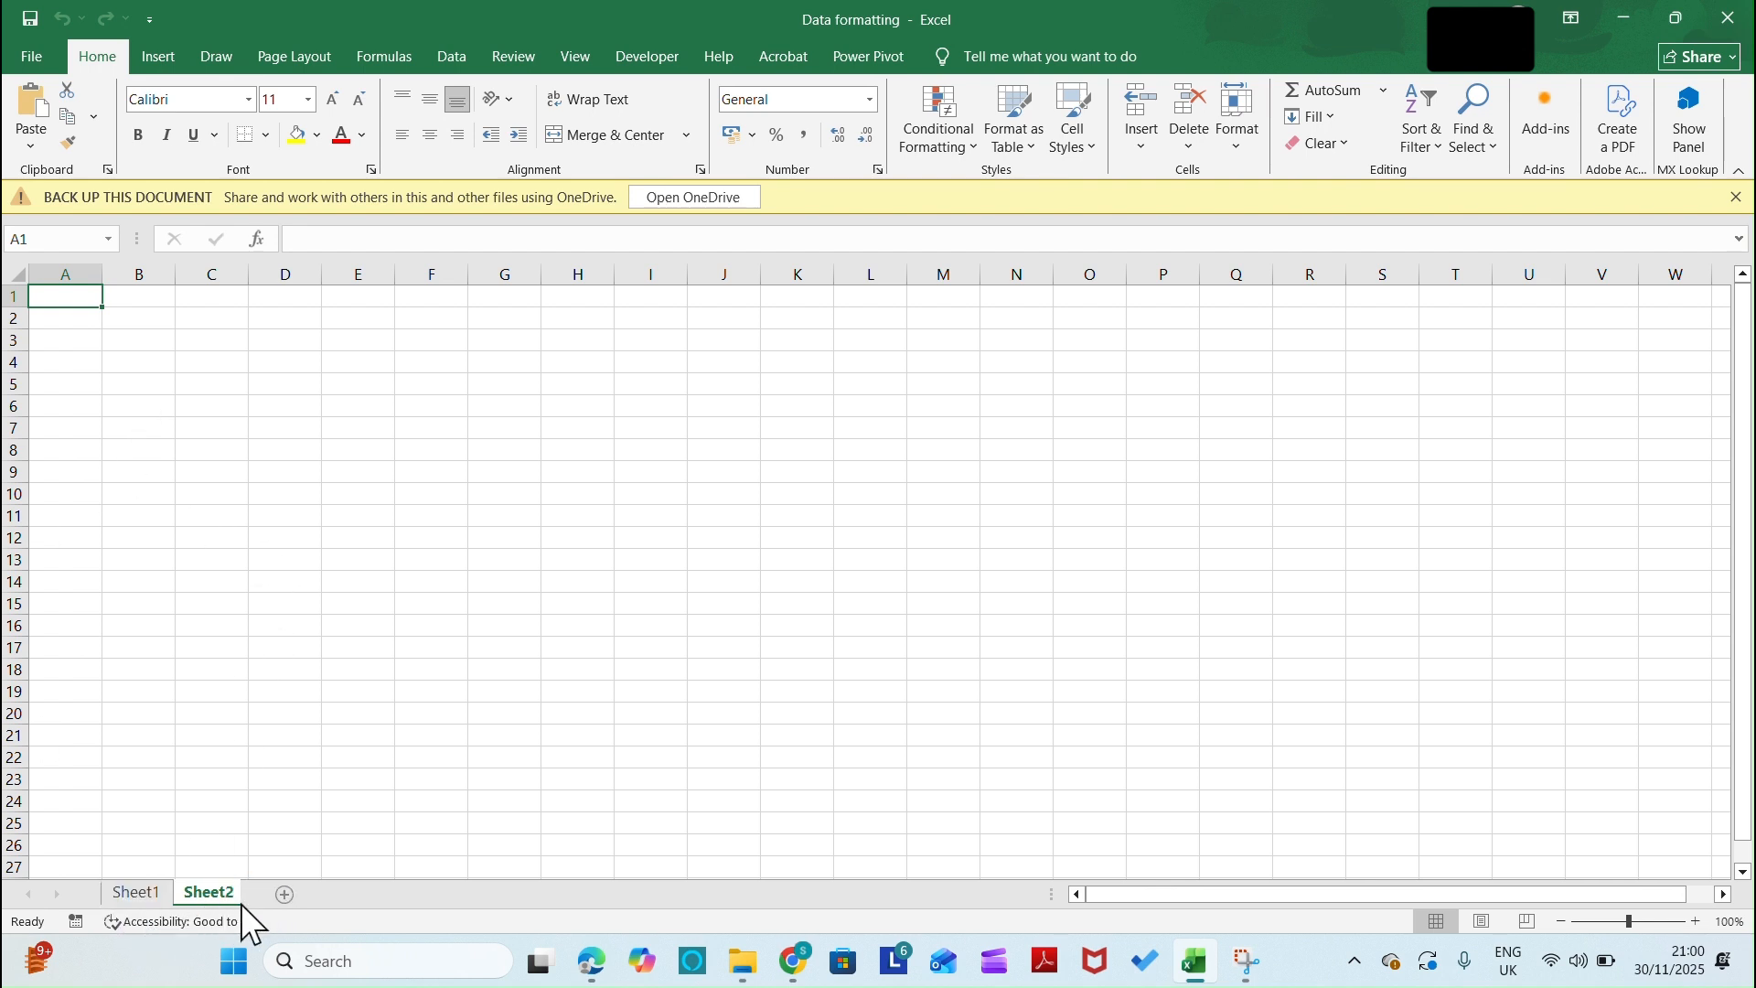
left_click(284, 897)
left_click(361, 895)
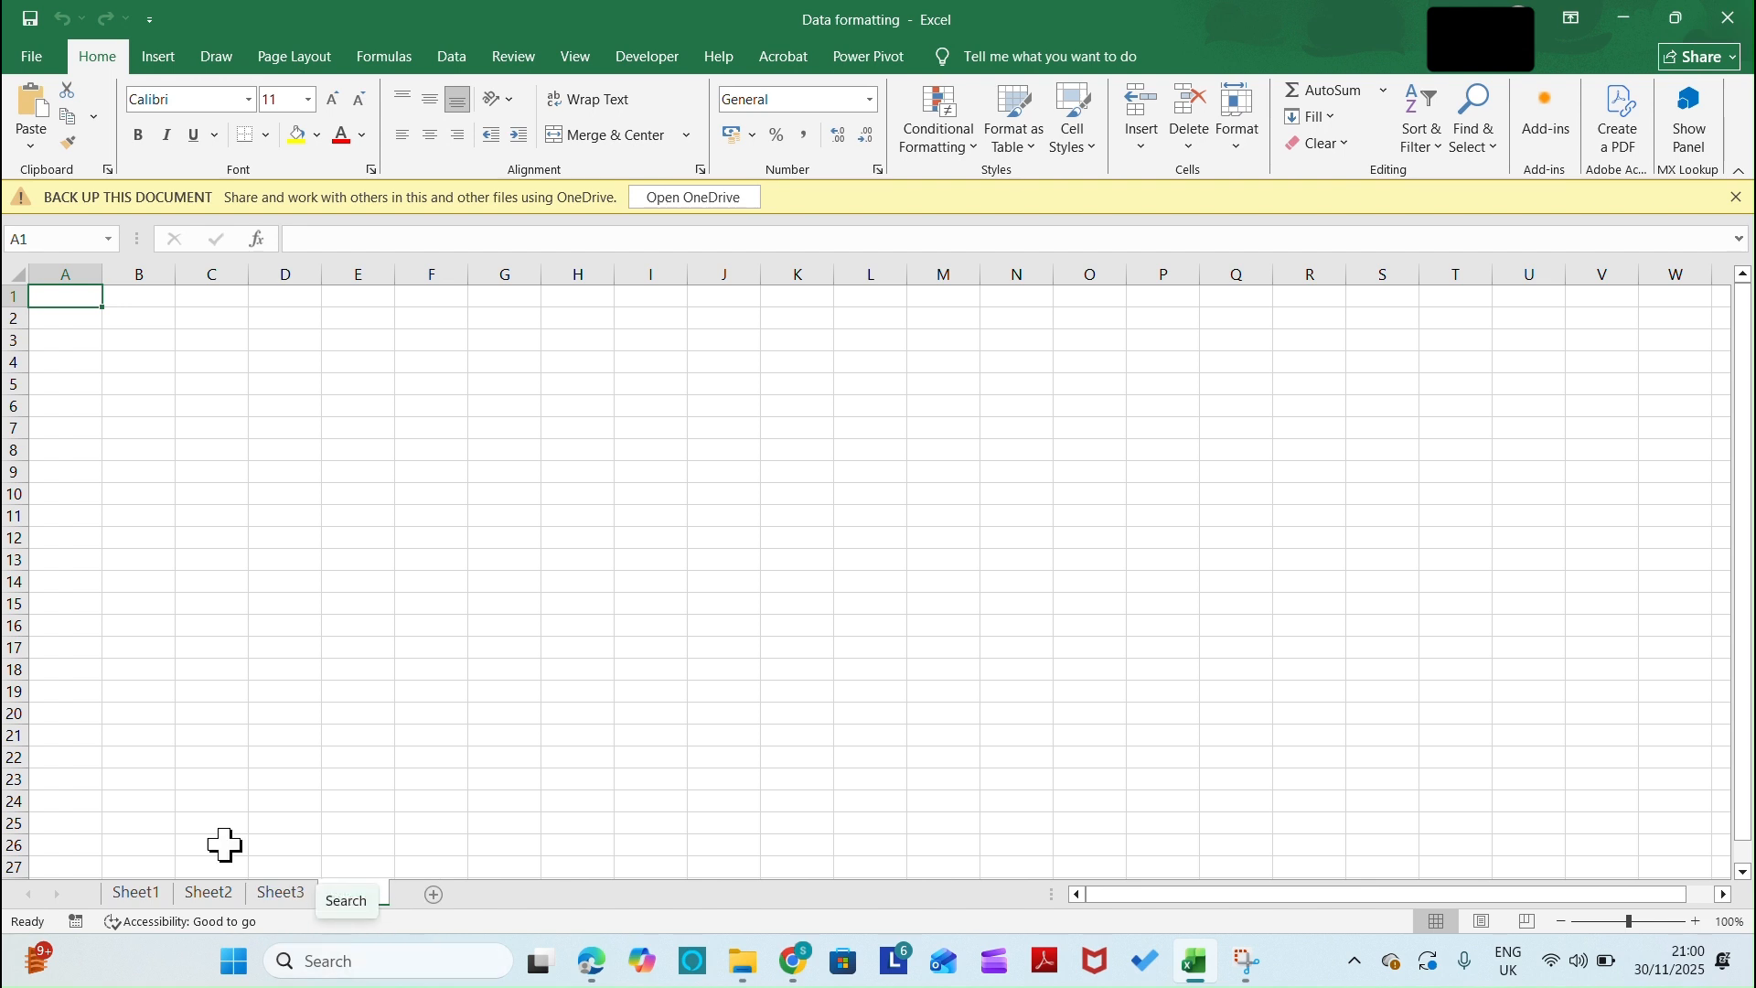
Rename Sheet1 as Data1
left_click(137, 890)
right_click(137, 889)
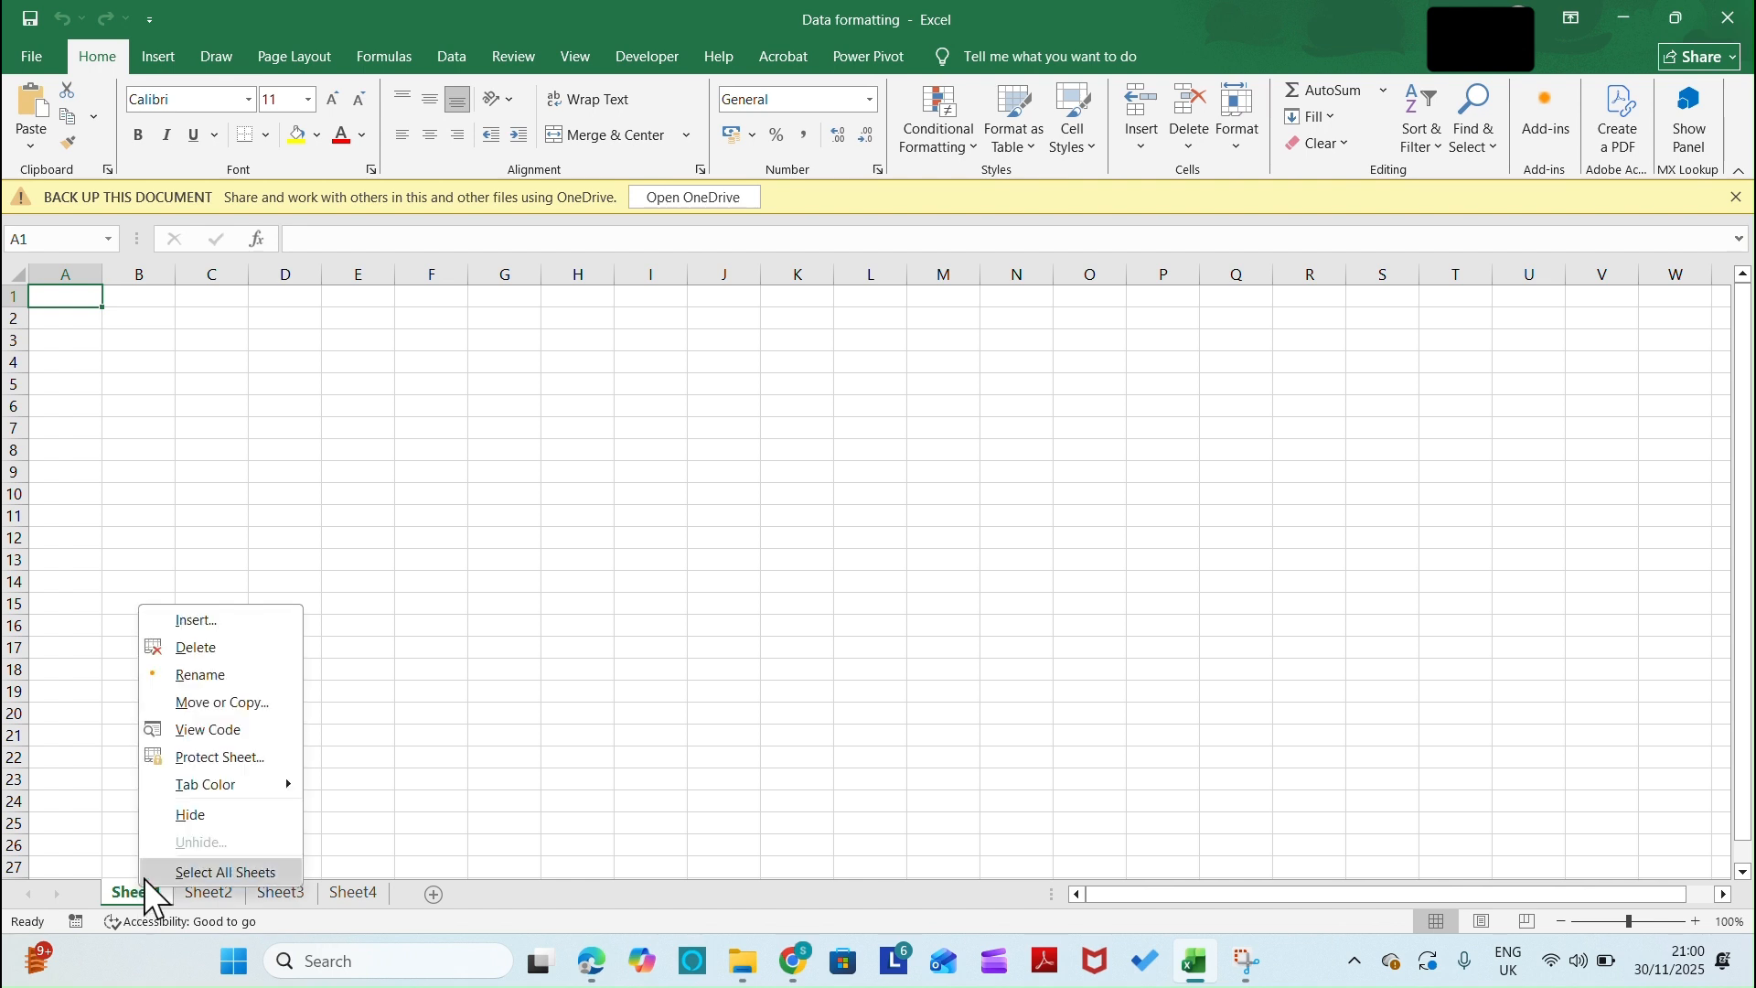
left_click(201, 675)
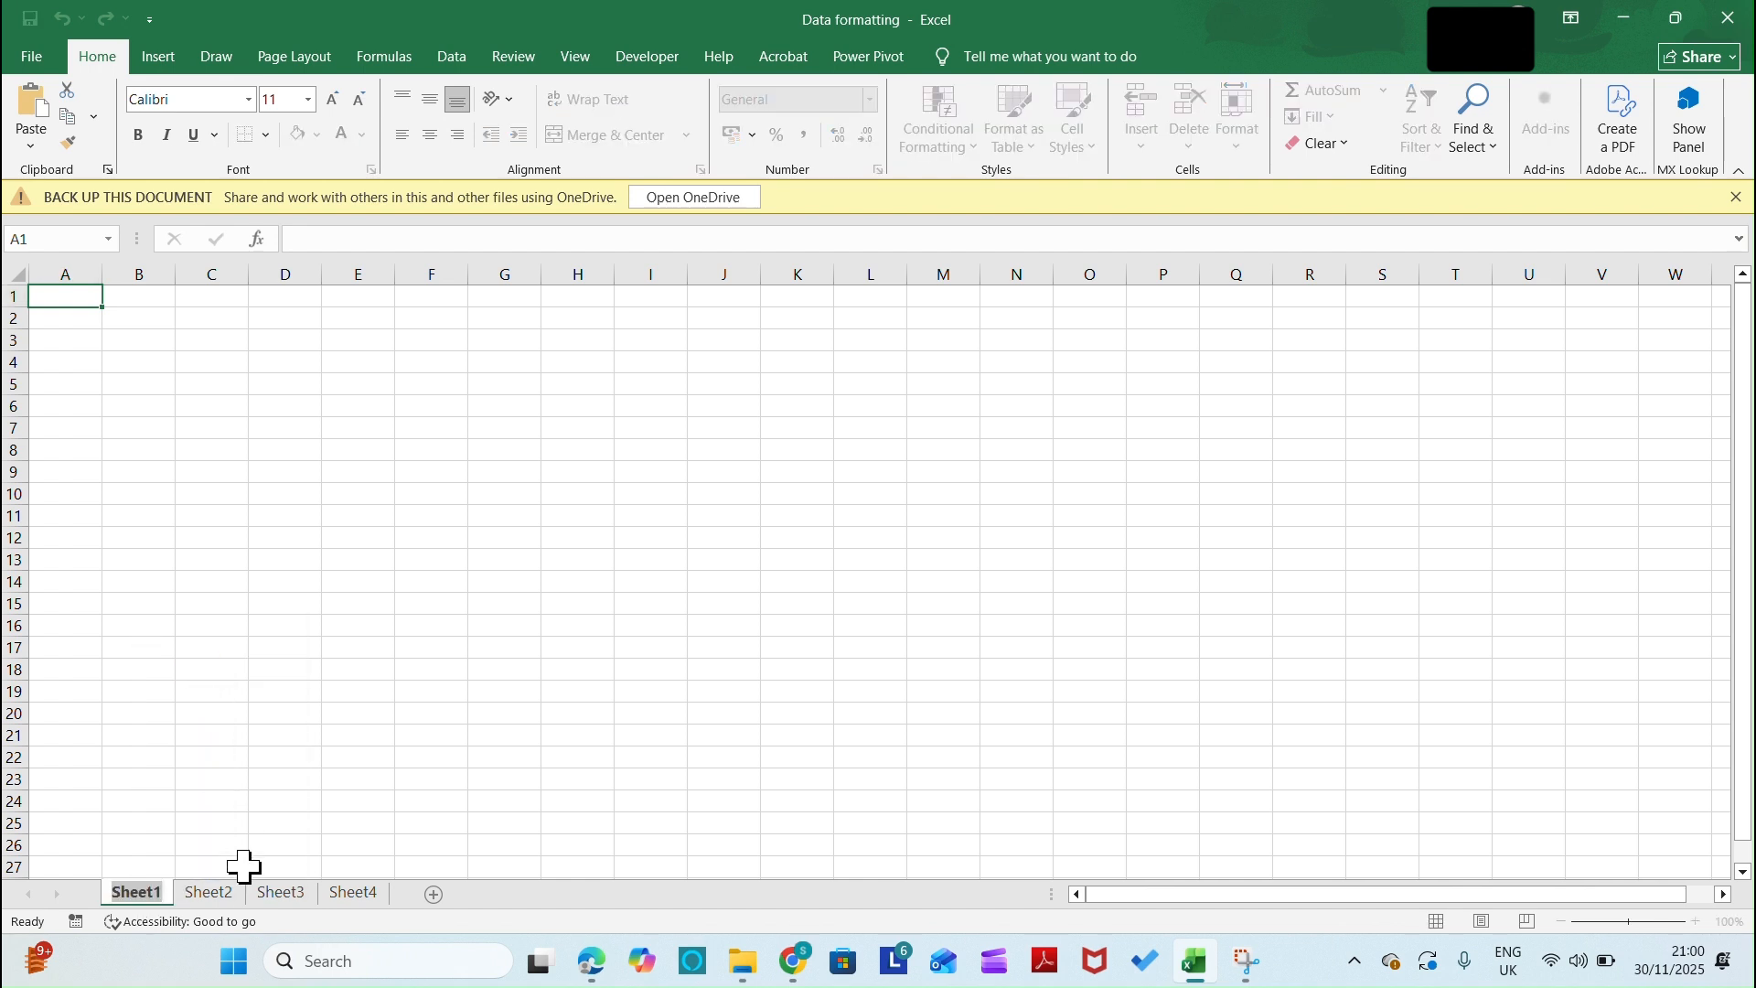
type("Dat")
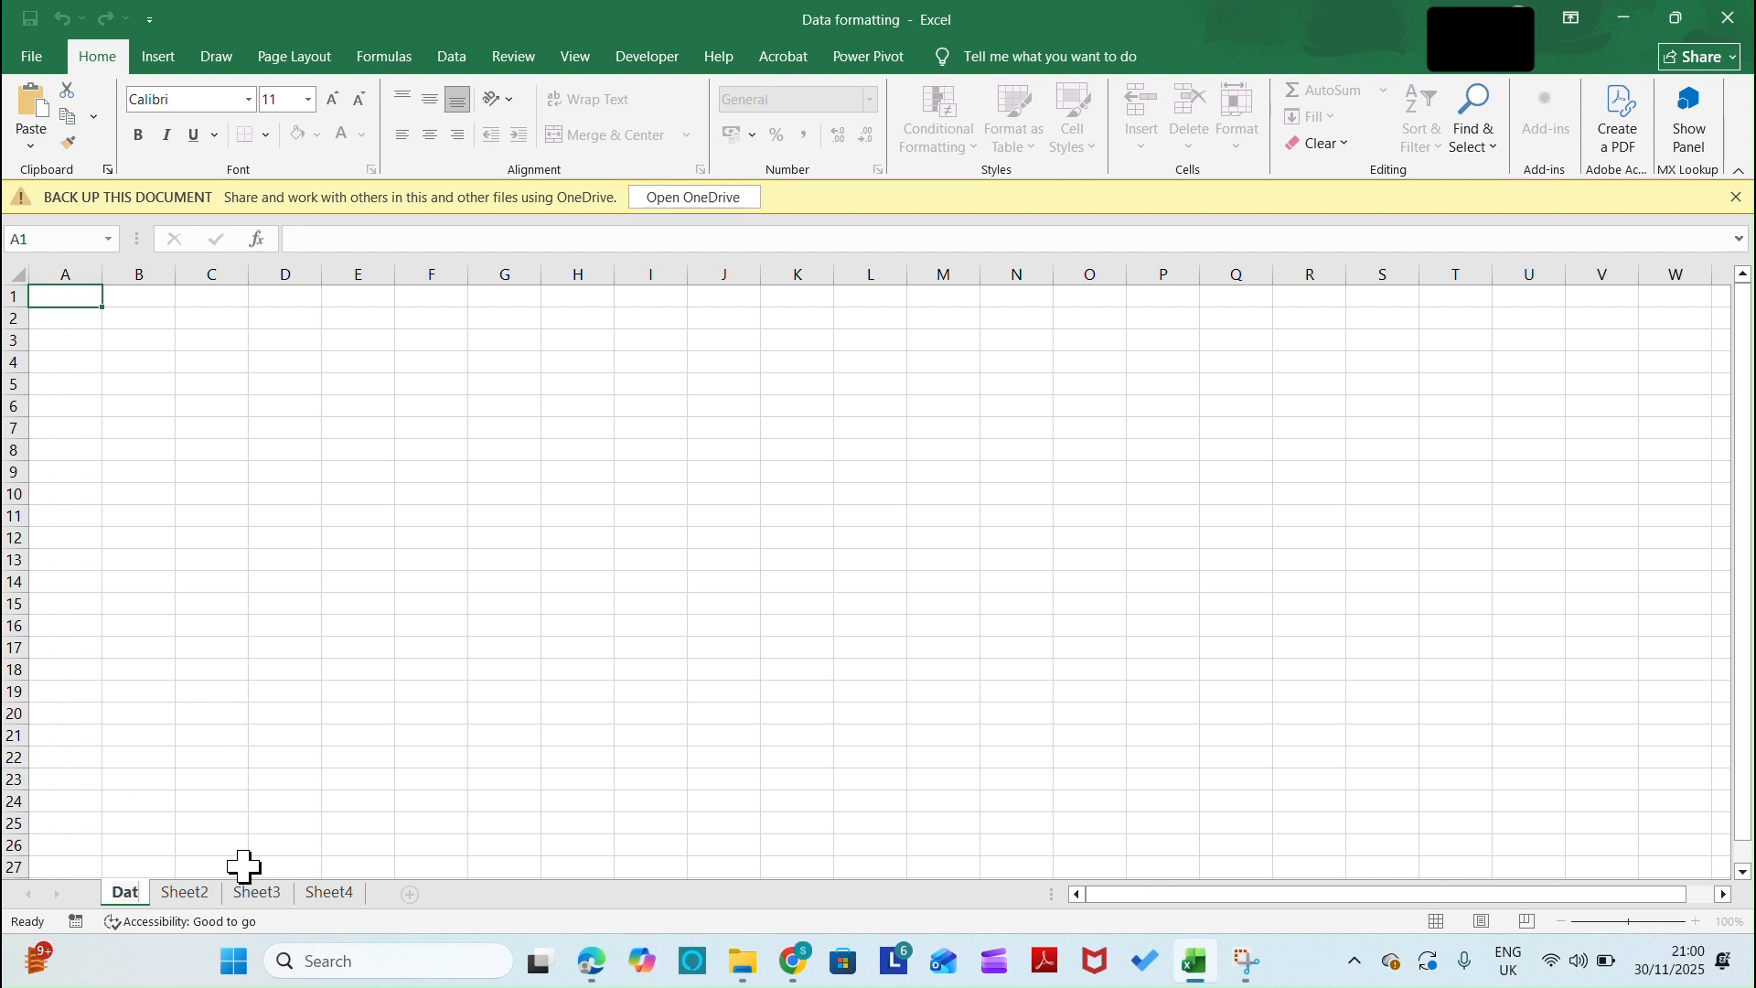
type("a1")
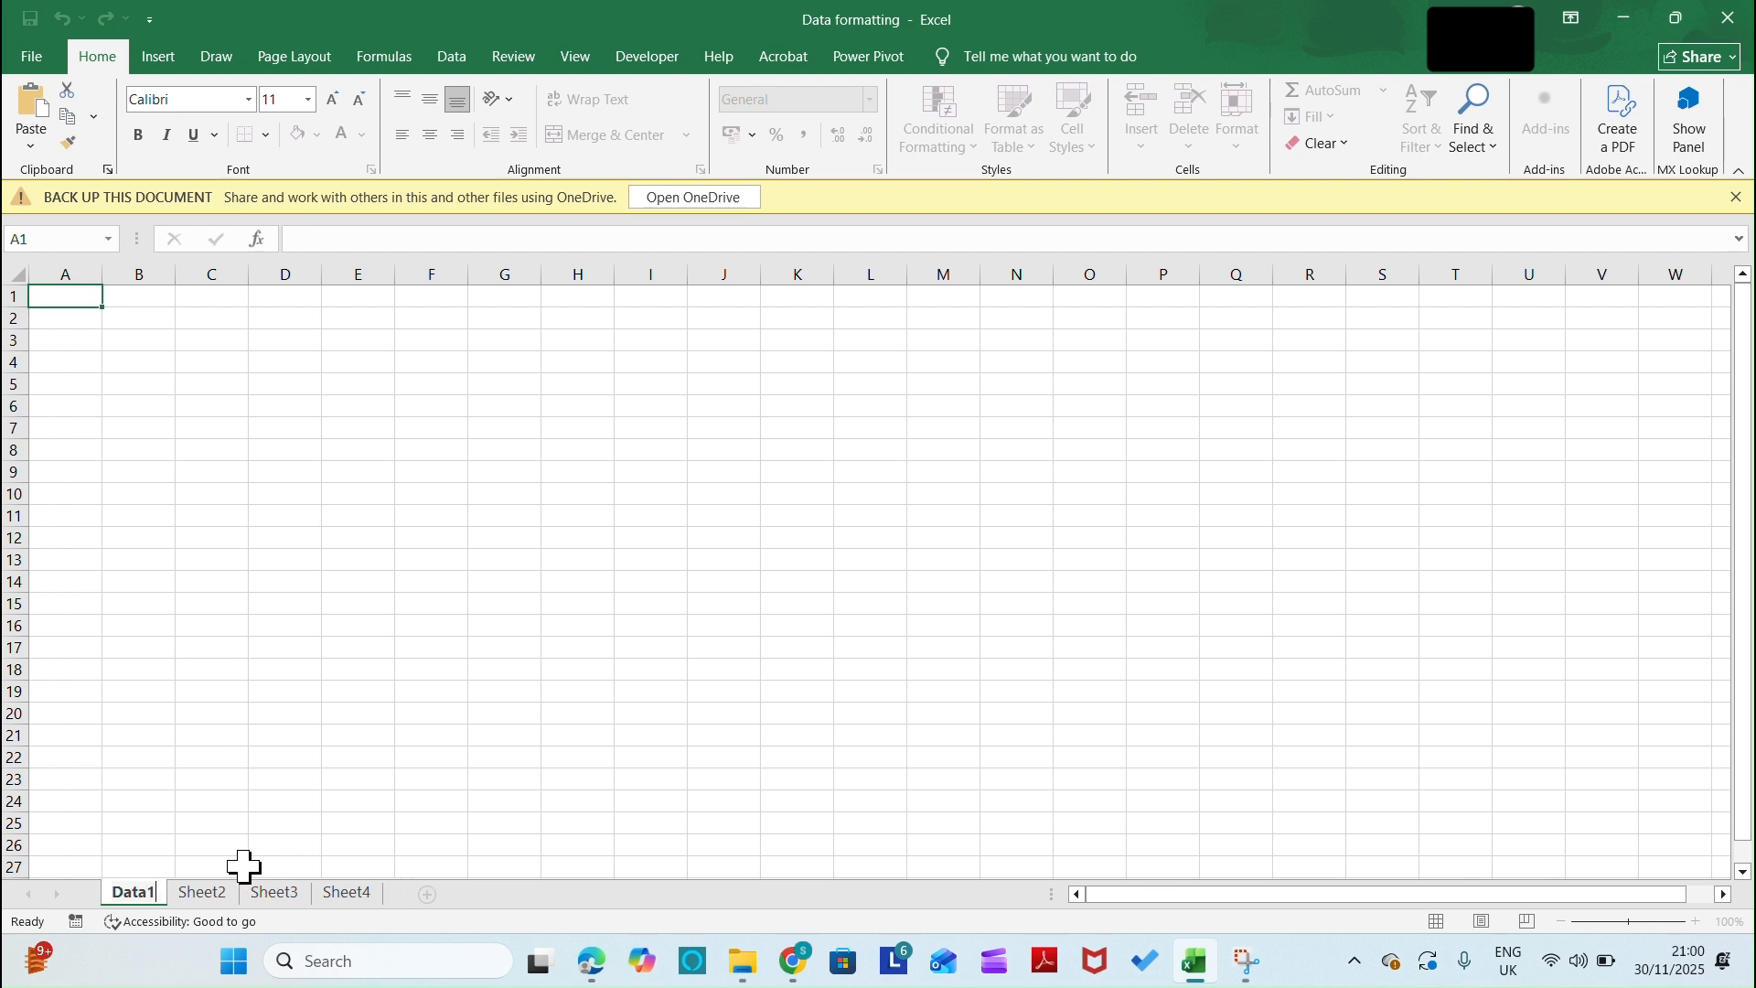
Rename Sheet2 as Data2 and delete that sheet from the workbook
left_click(196, 894)
right_click(194, 897)
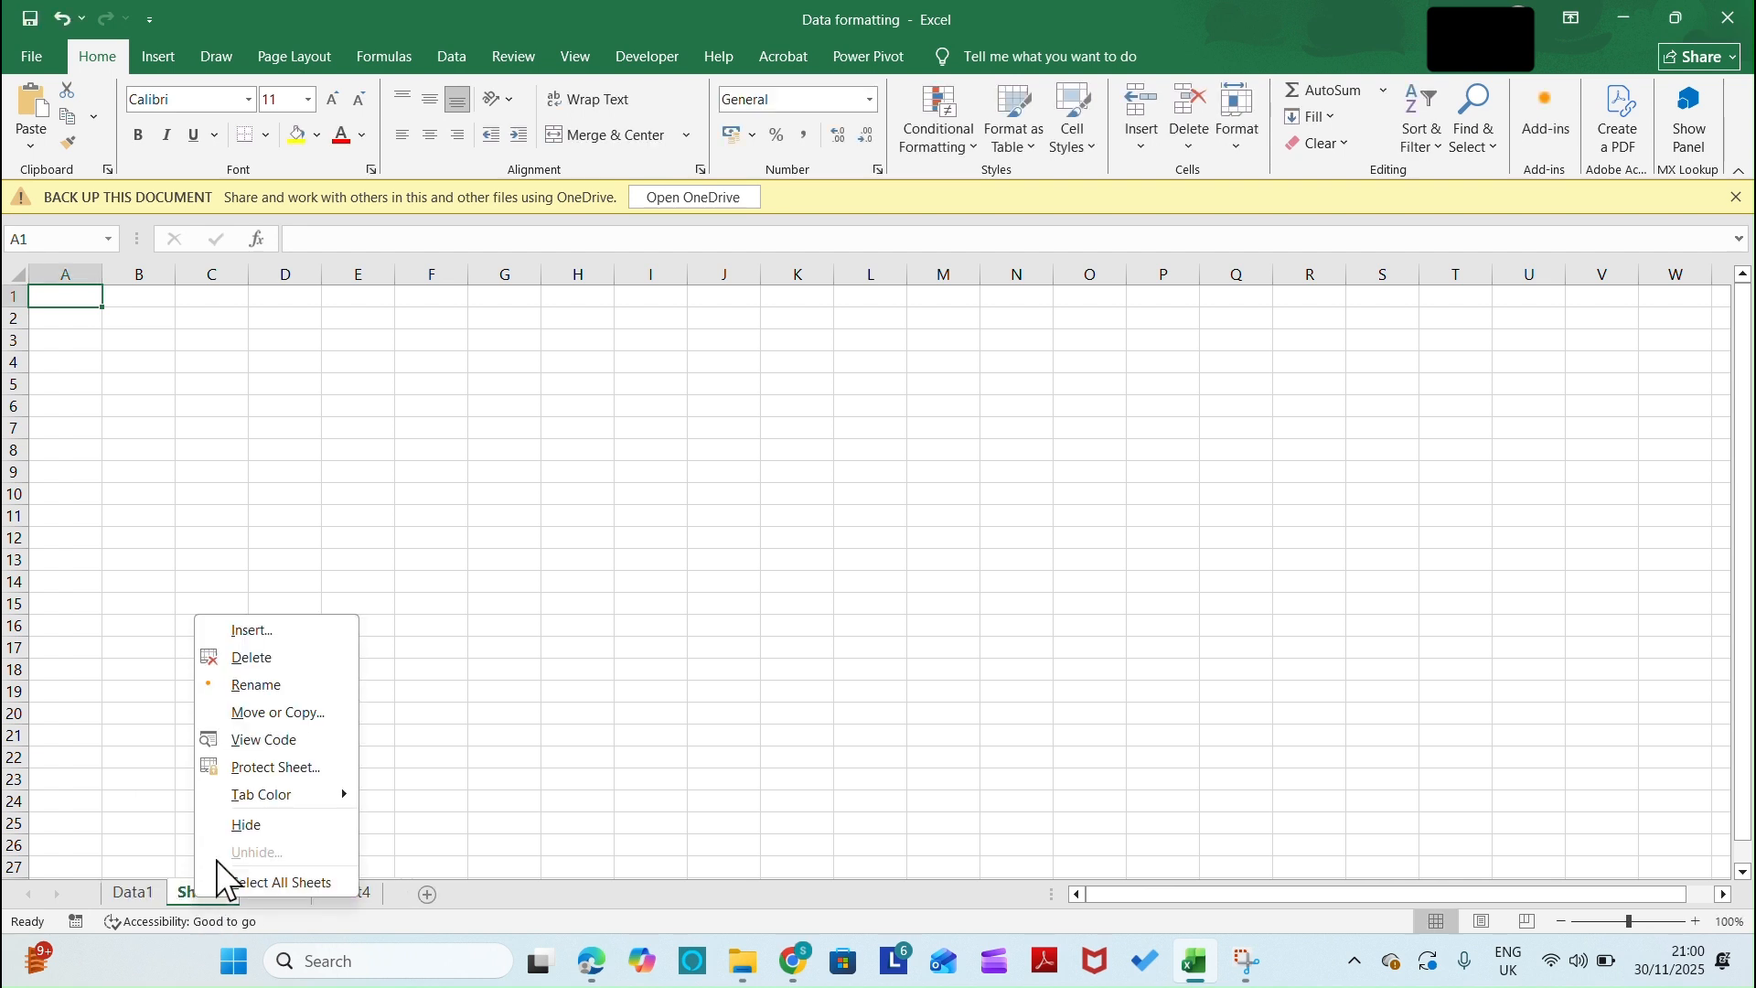
left_click(244, 682)
type("Dara")
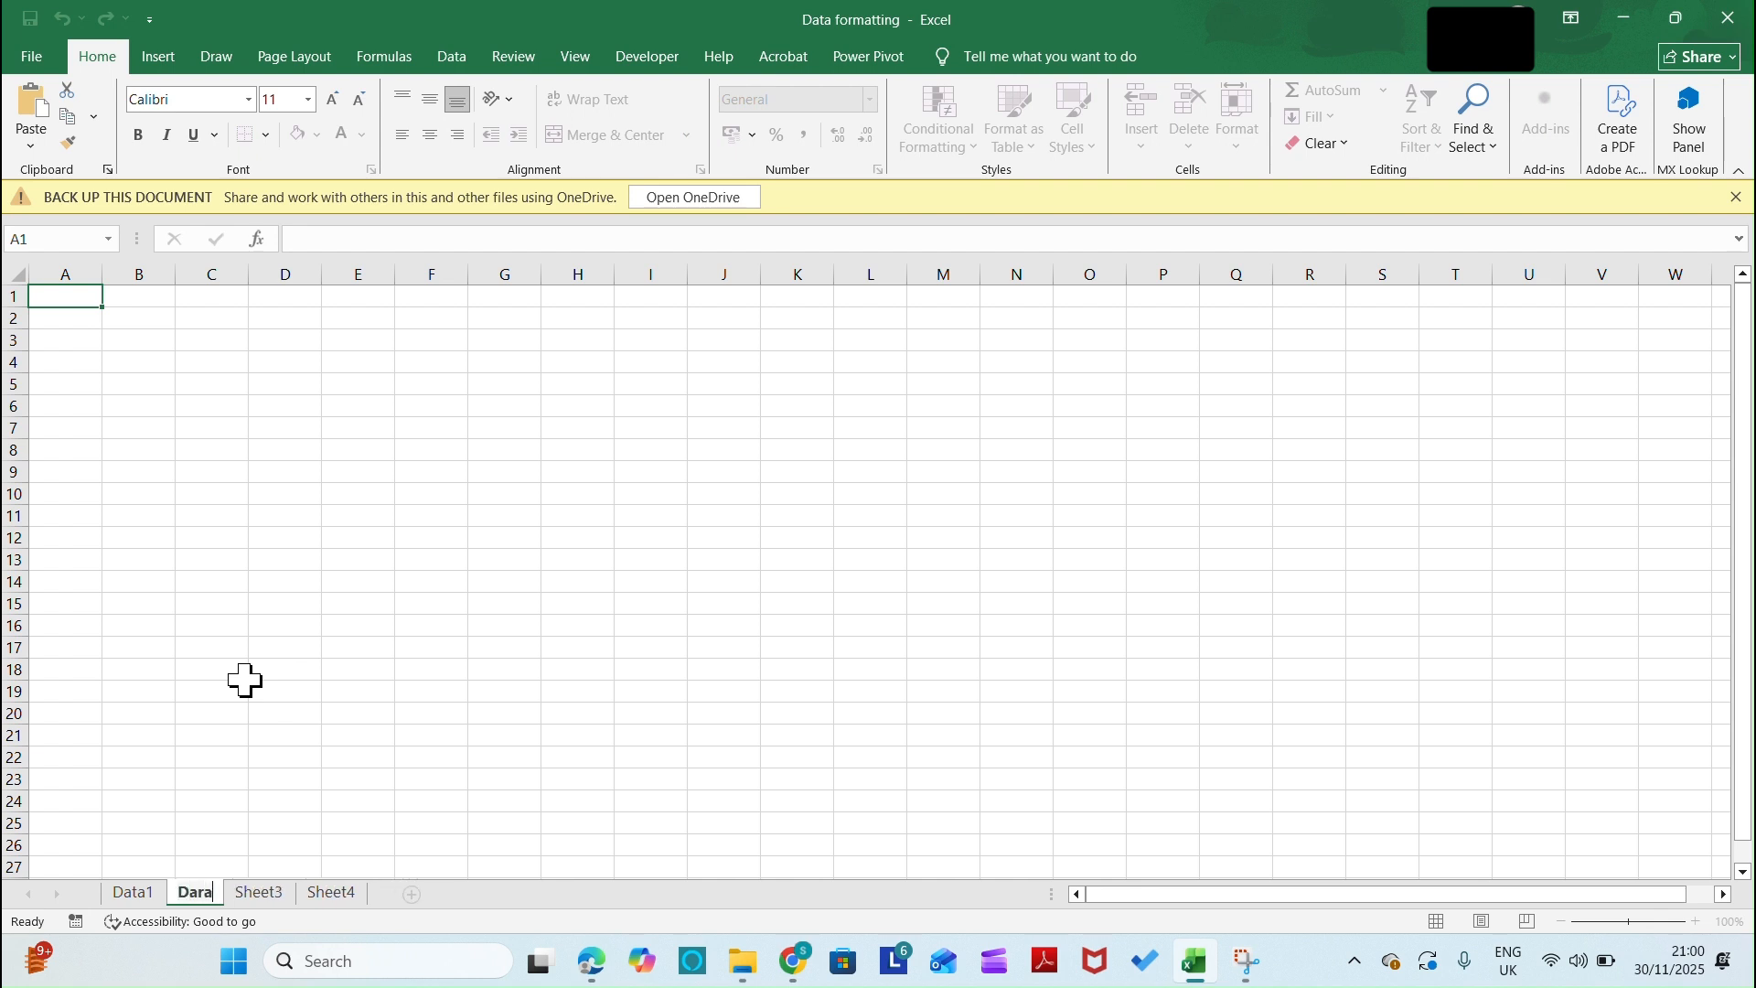
key("BackSpace")
key("BackSpace")
type("ta2")
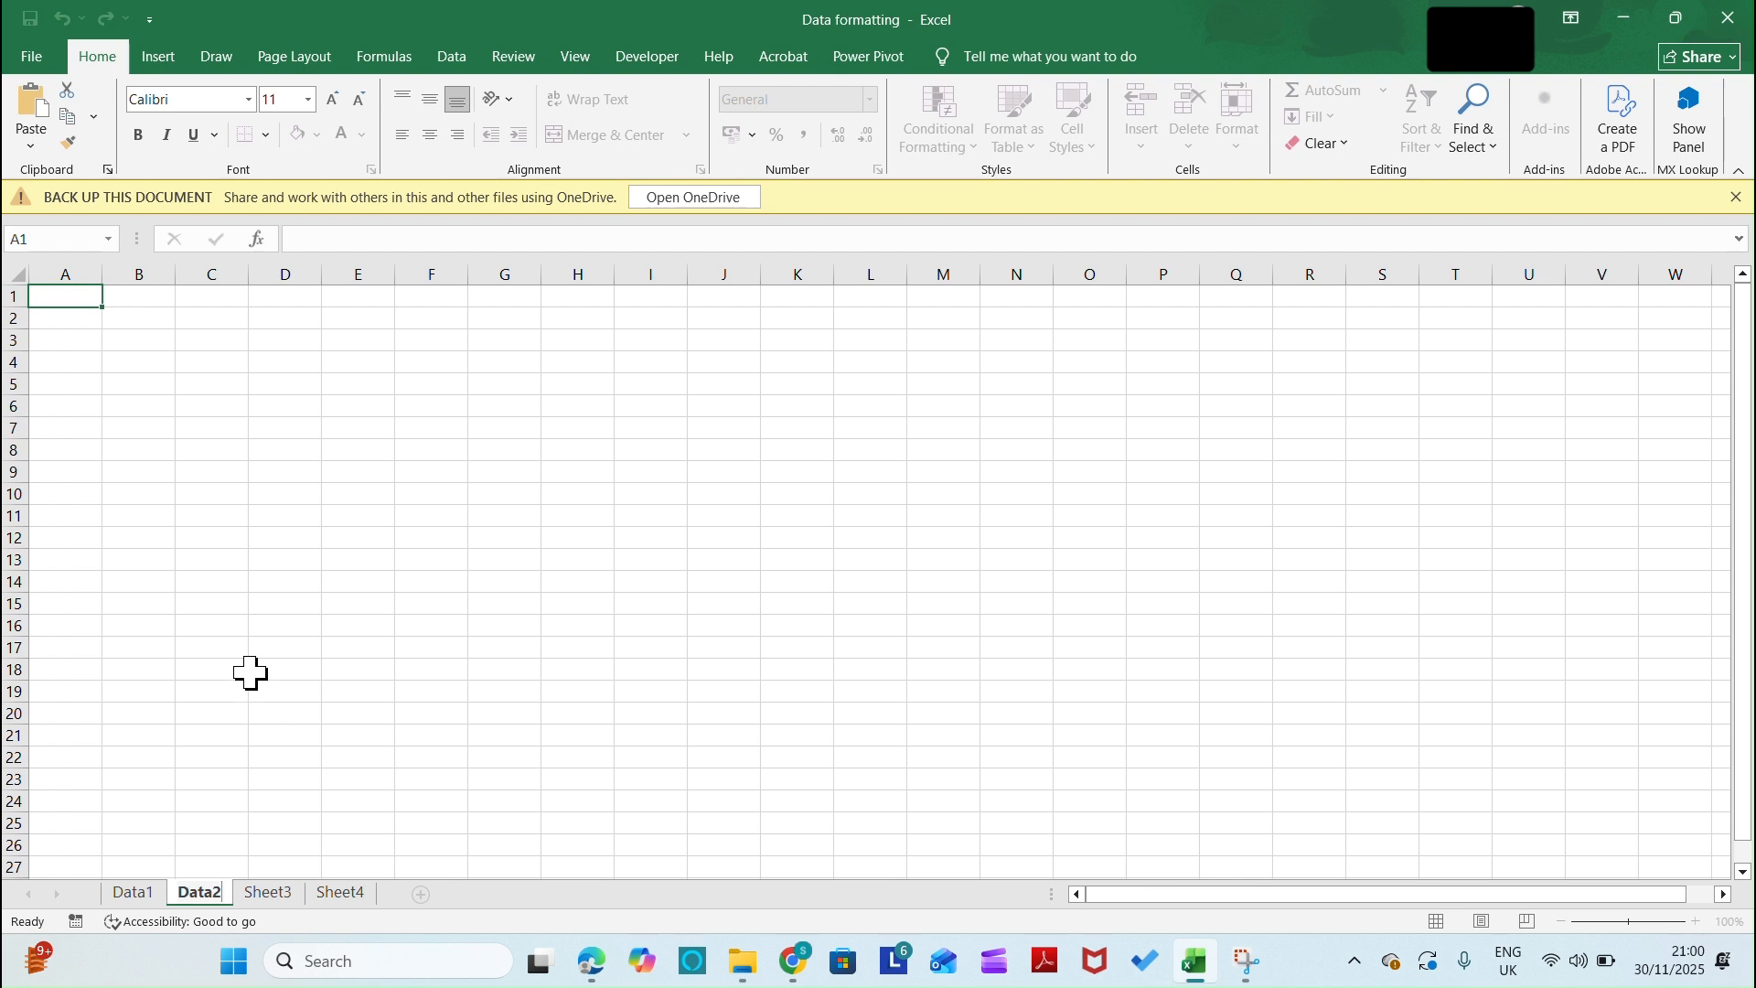
left_click(250, 674)
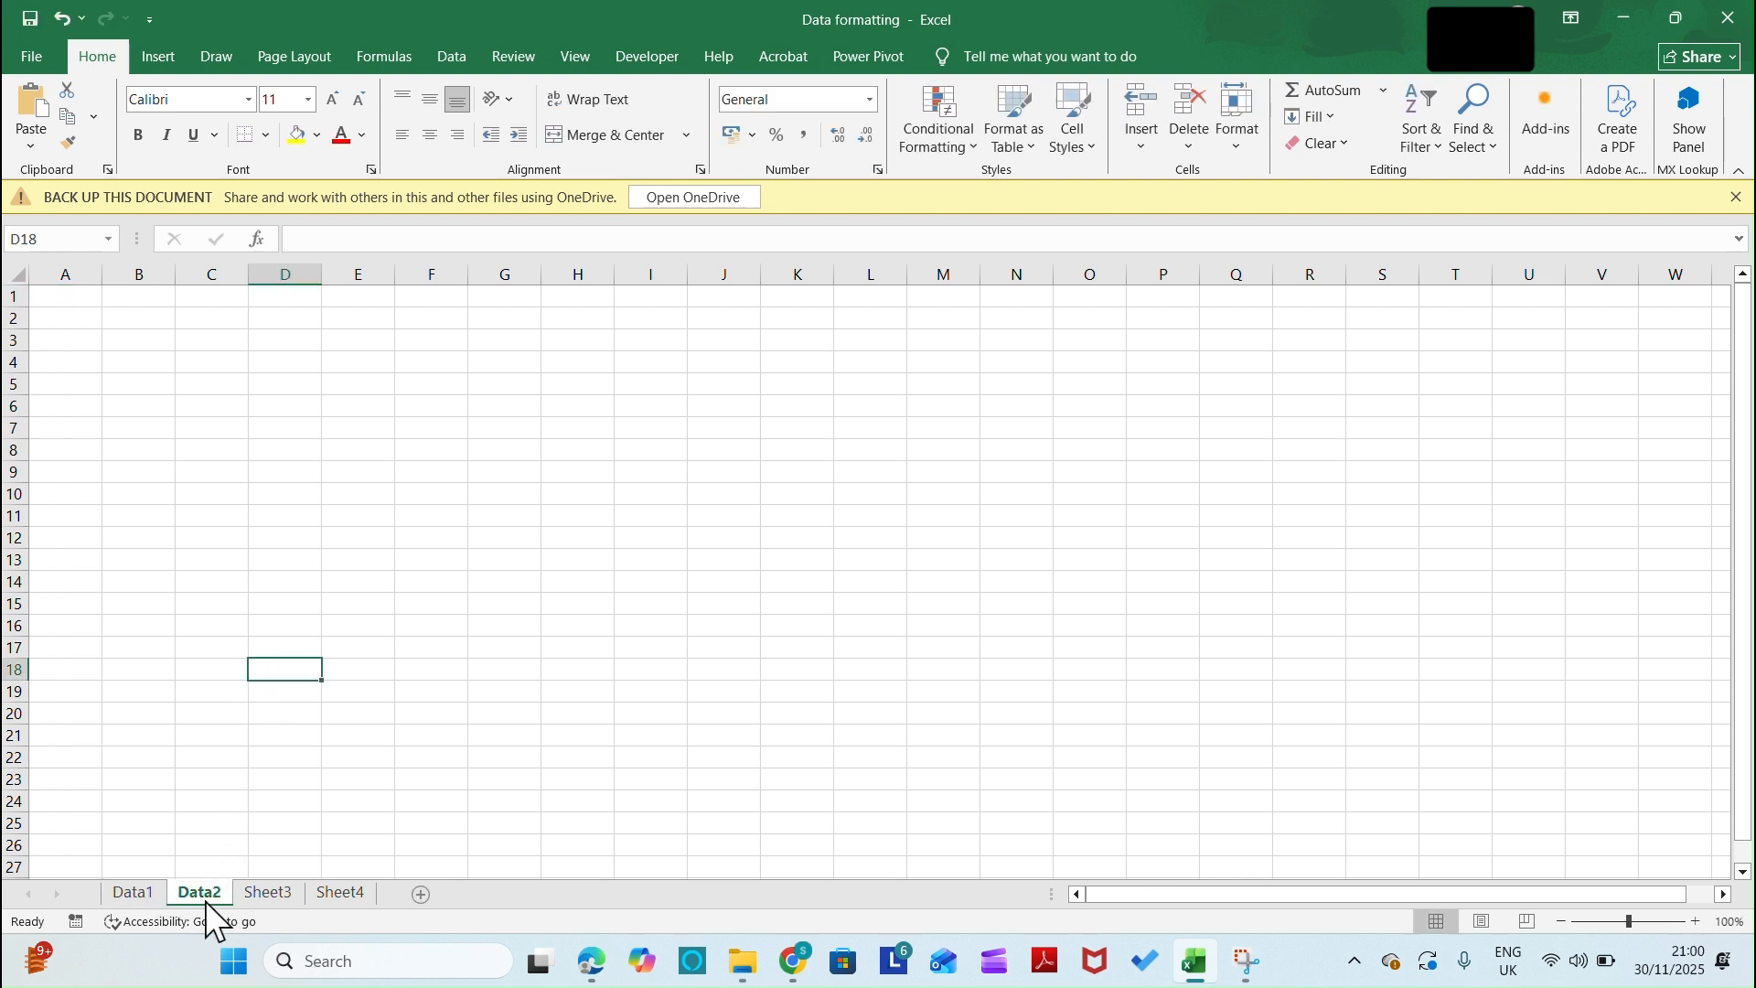
right_click(205, 902)
key("Escape")
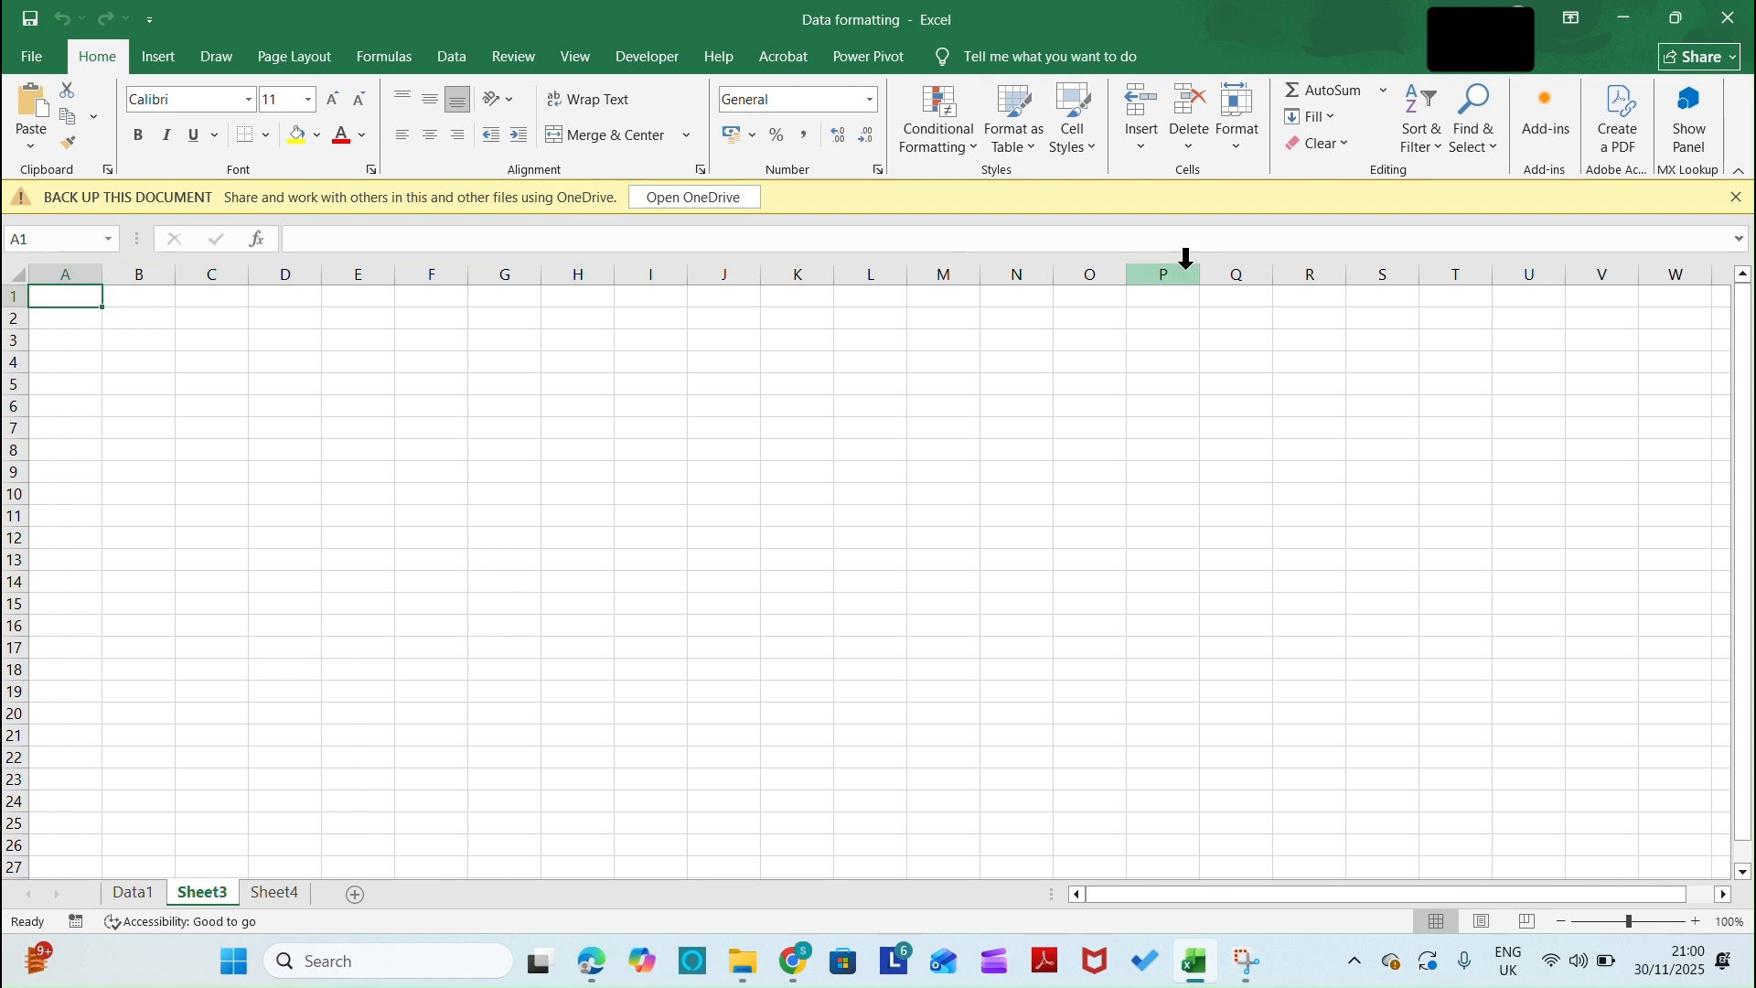
Select columns B and C, rows 1 to 3 one by one, columns A and B together, and row 3 on Sheet3
left_click(148, 277)
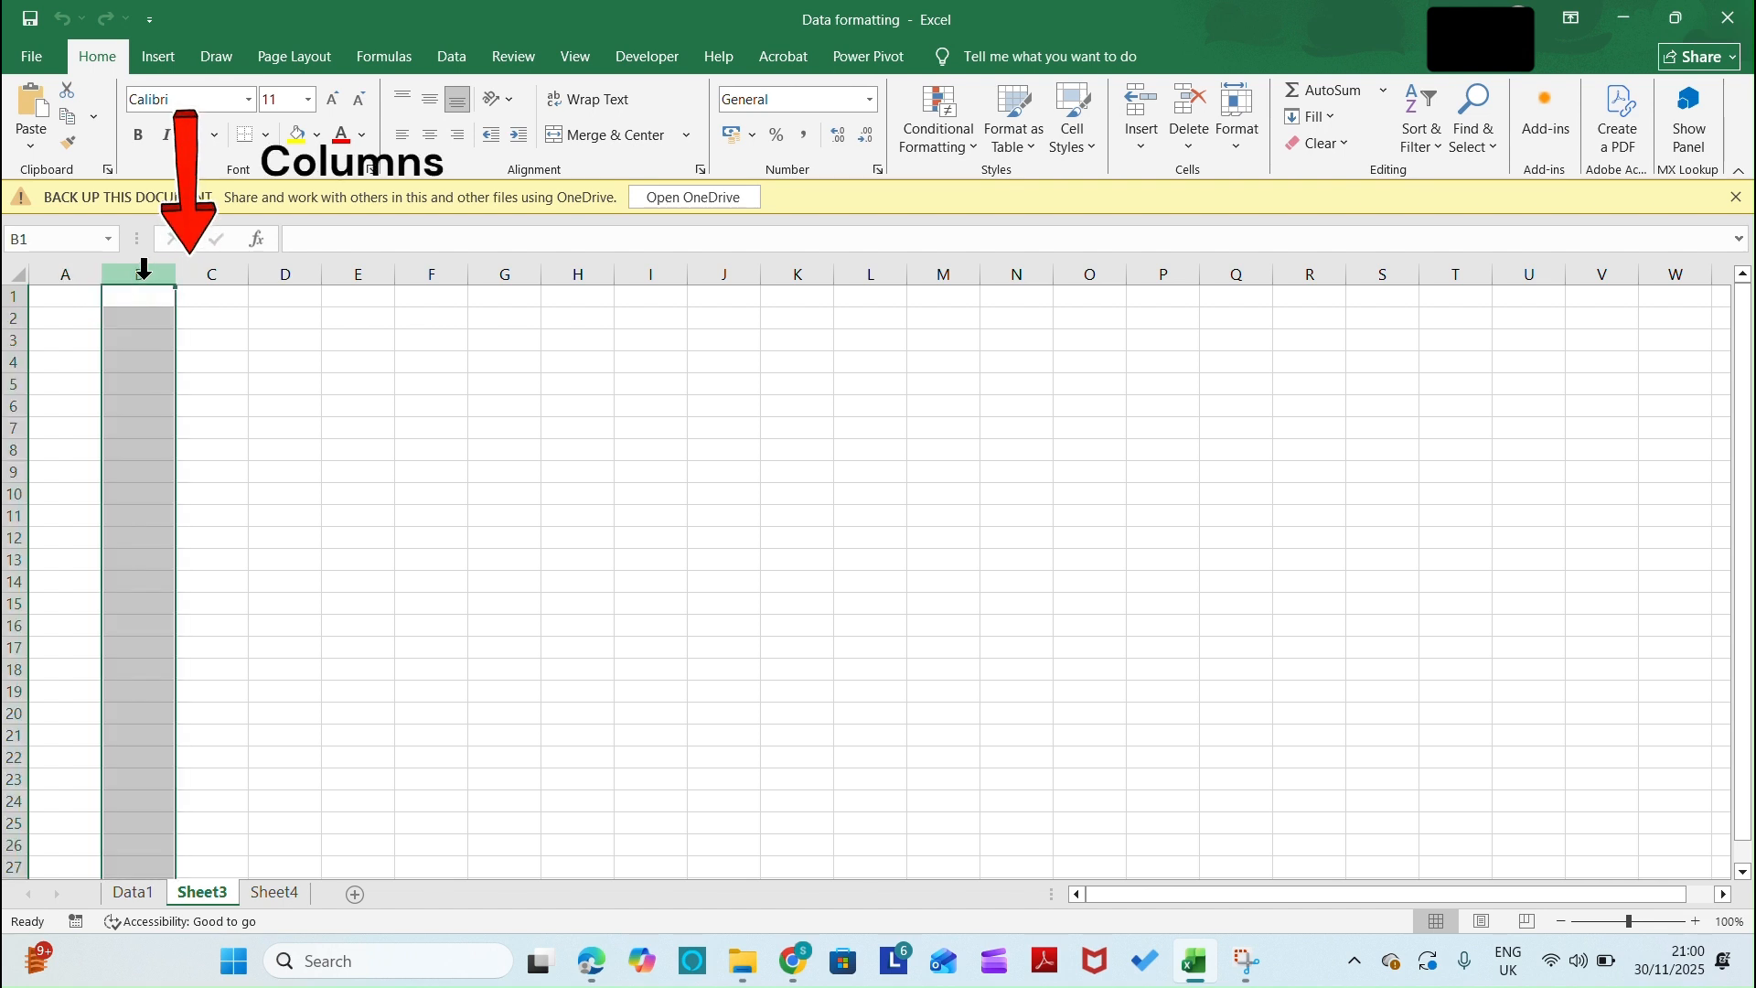
left_click(206, 268)
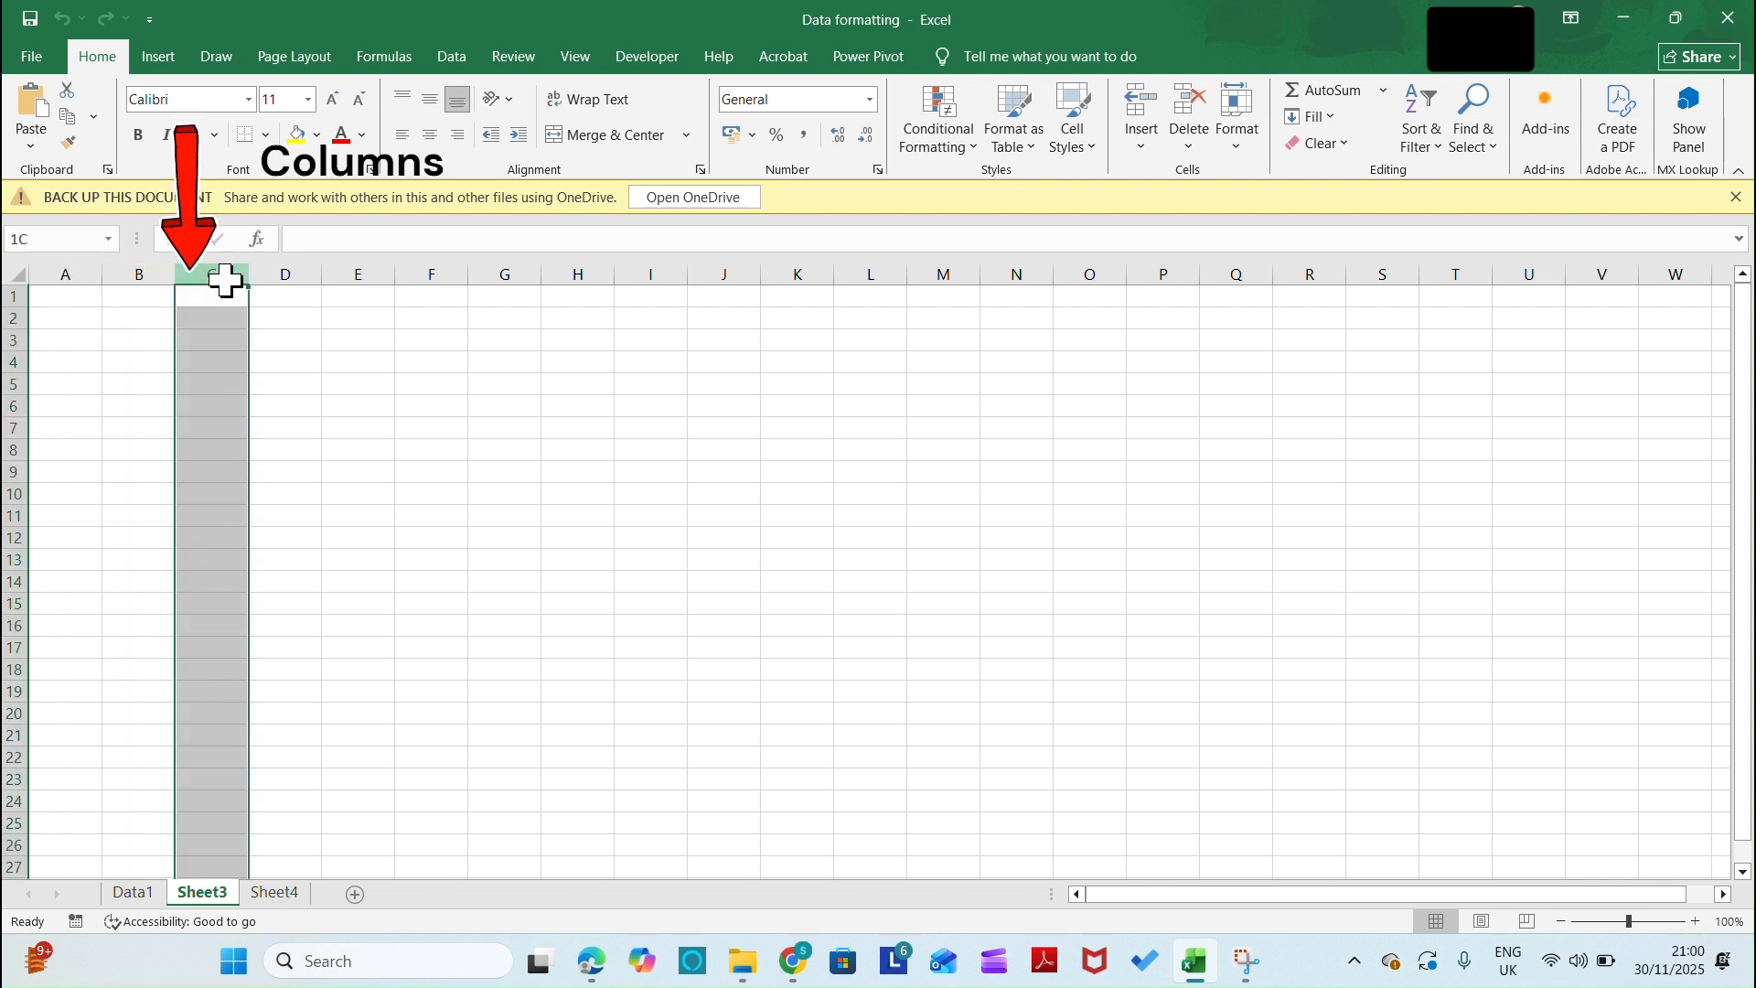
left_click(7, 295)
left_click(8, 318)
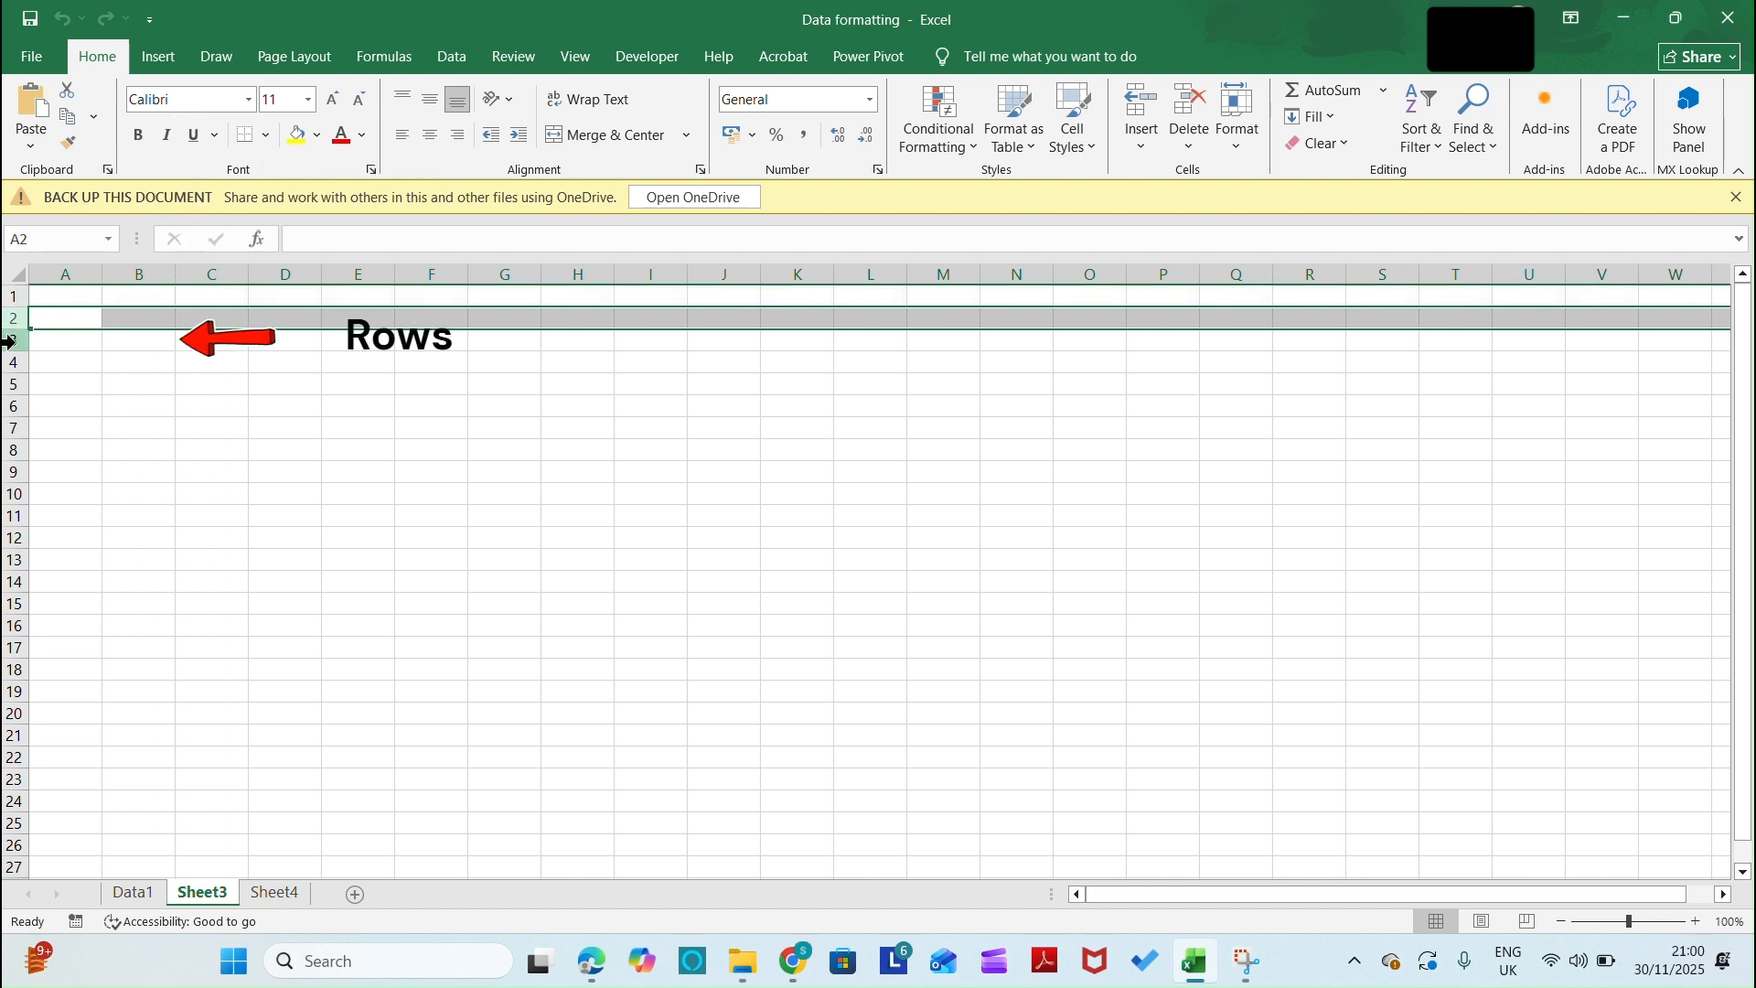
left_click(8, 340)
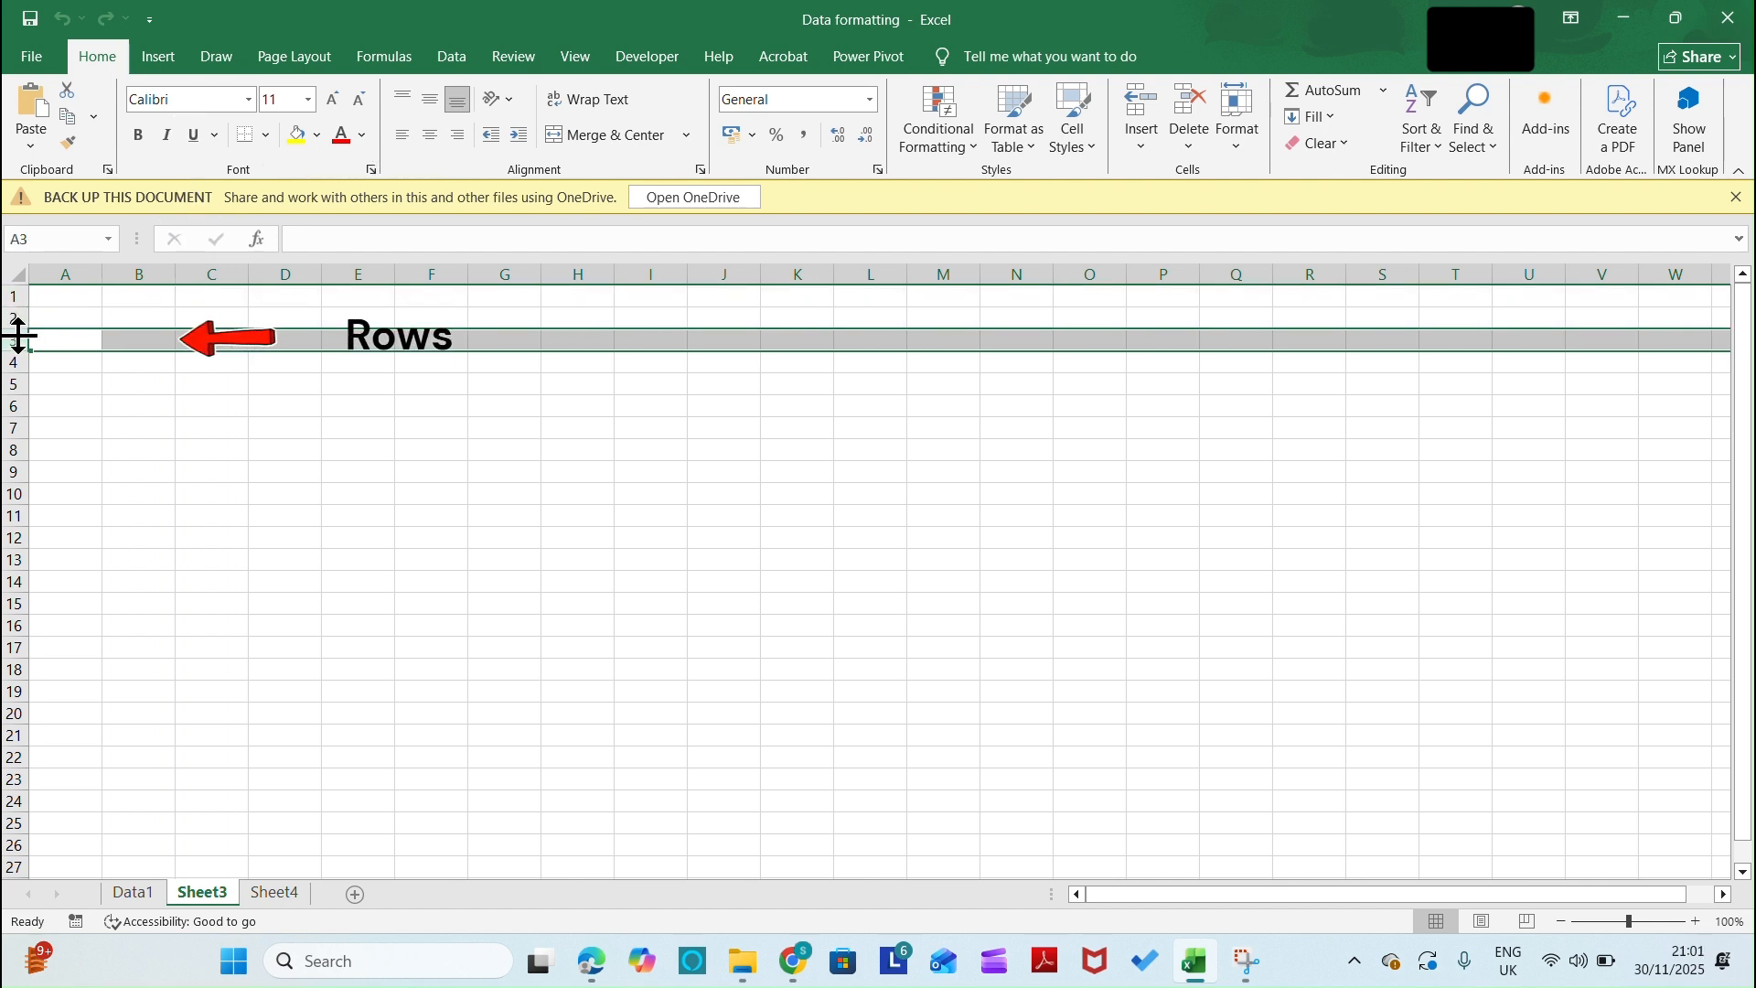
left_click(163, 278, "shift")
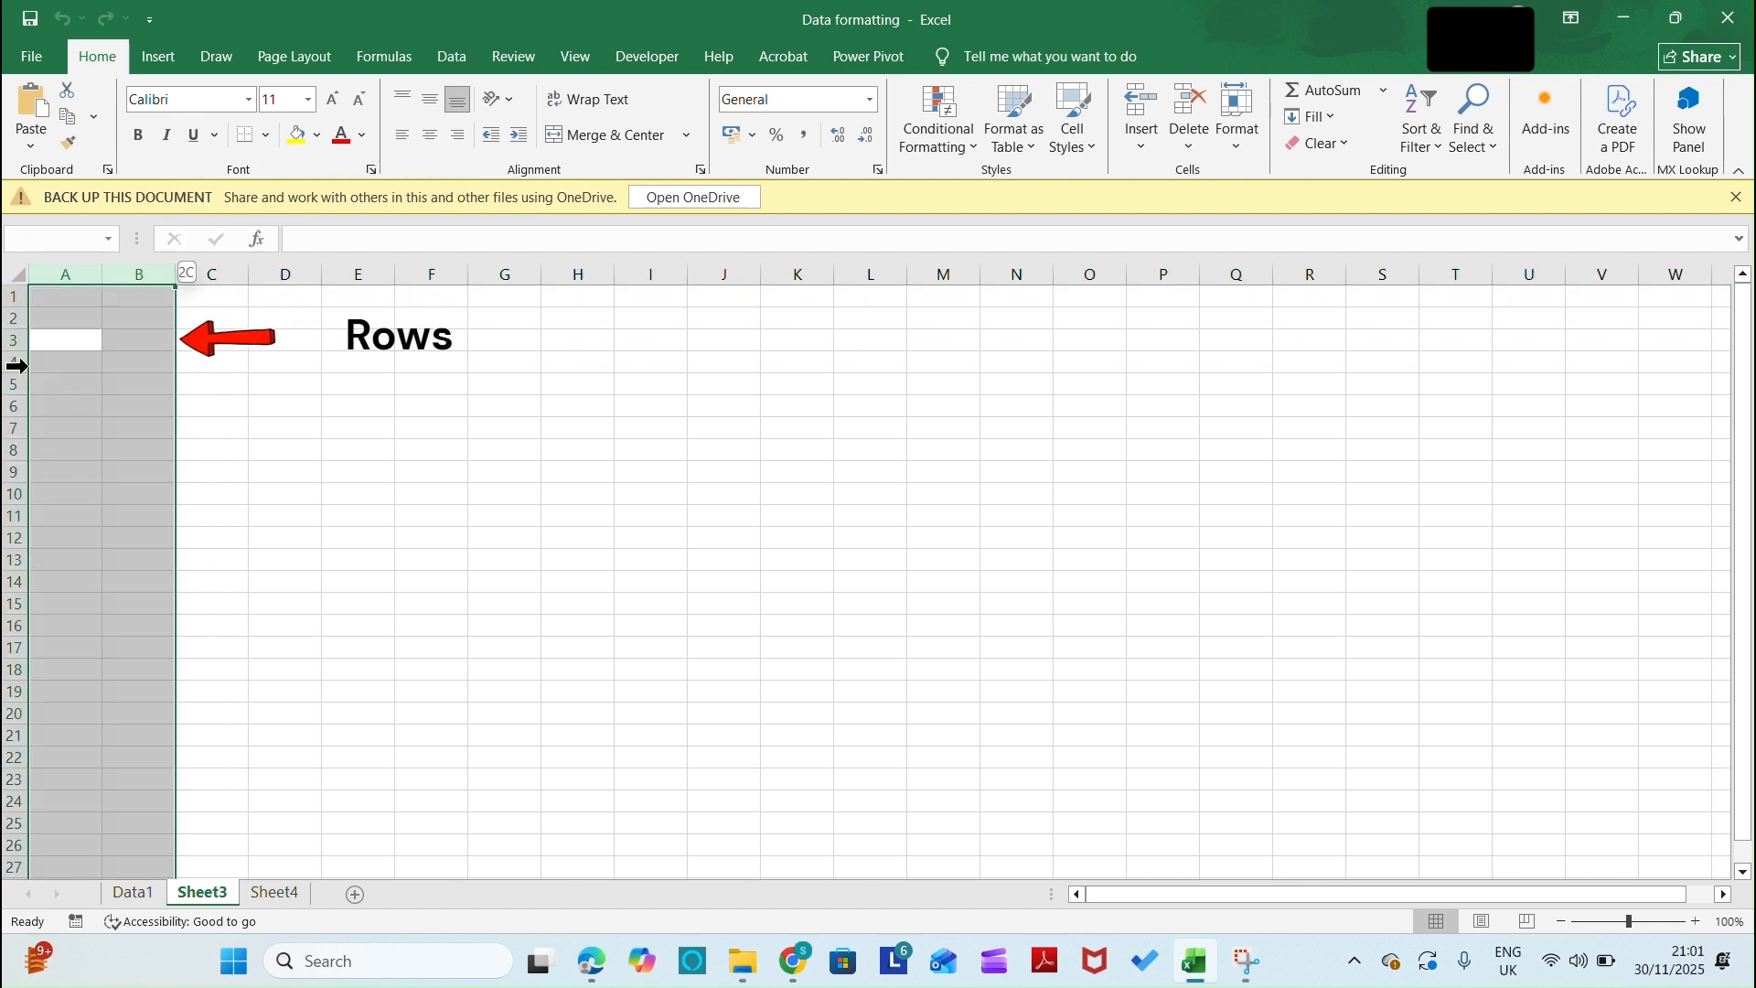
left_click(13, 343)
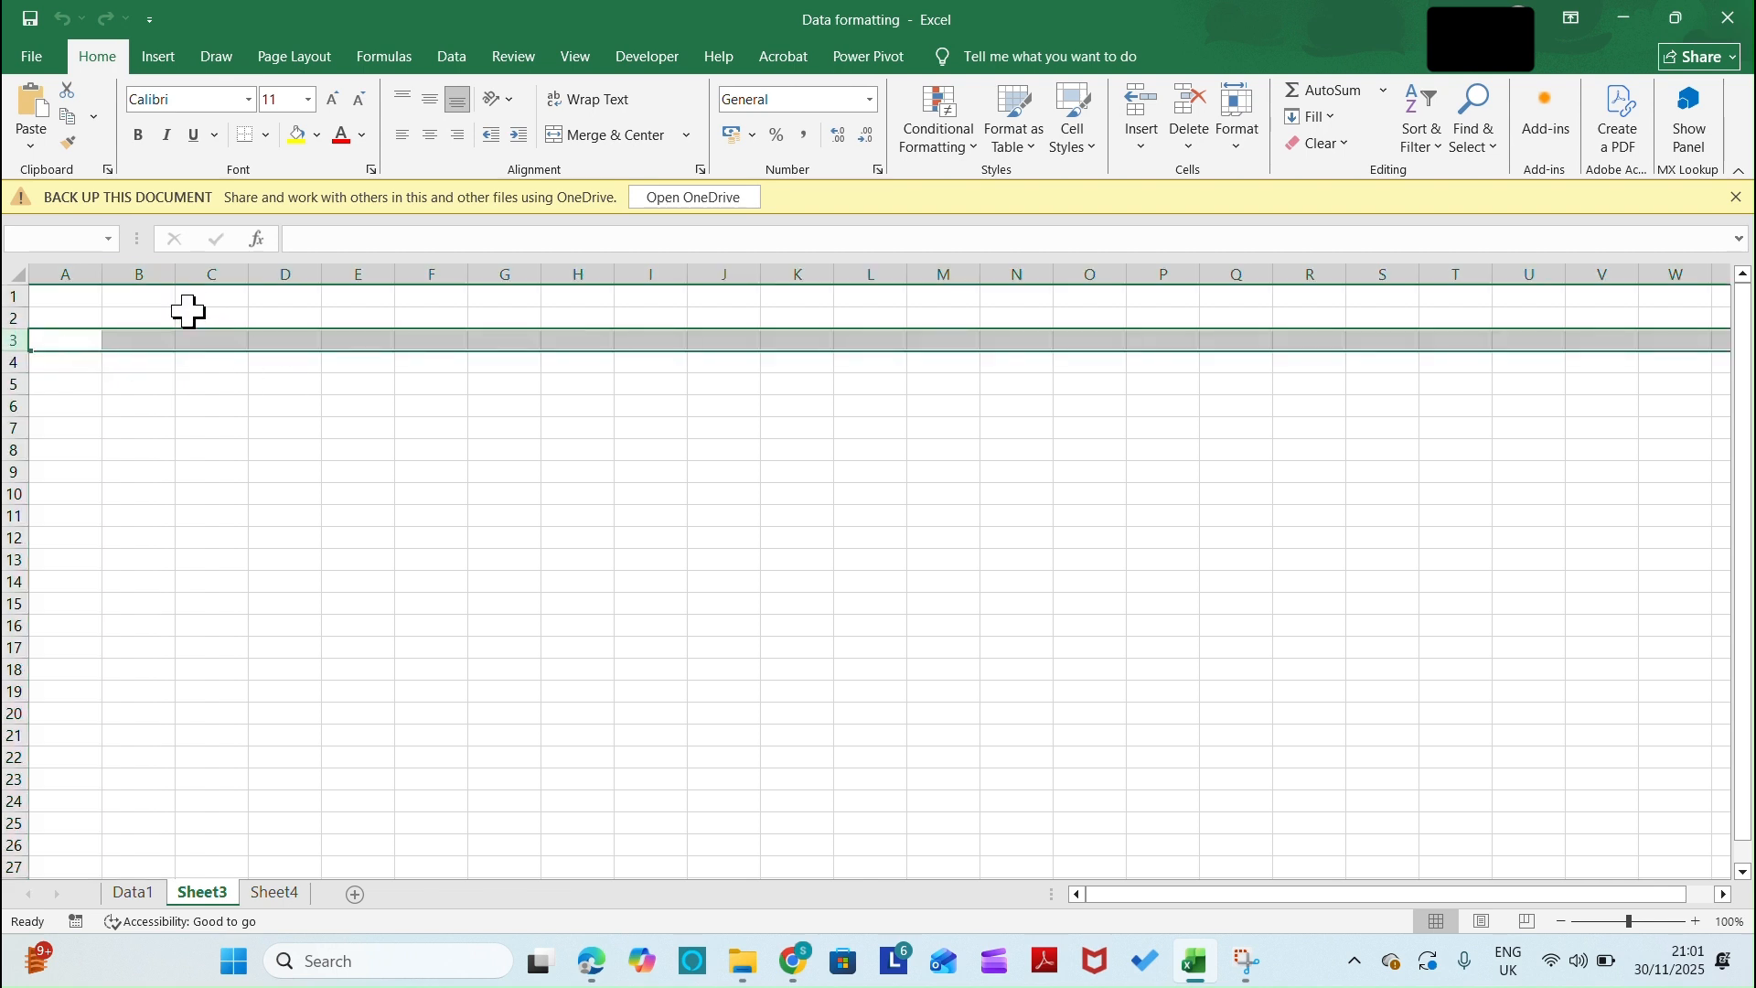
Select cell B3, and show its address by selecting column B and row 3 together
left_click(232, 451)
left_click(145, 342)
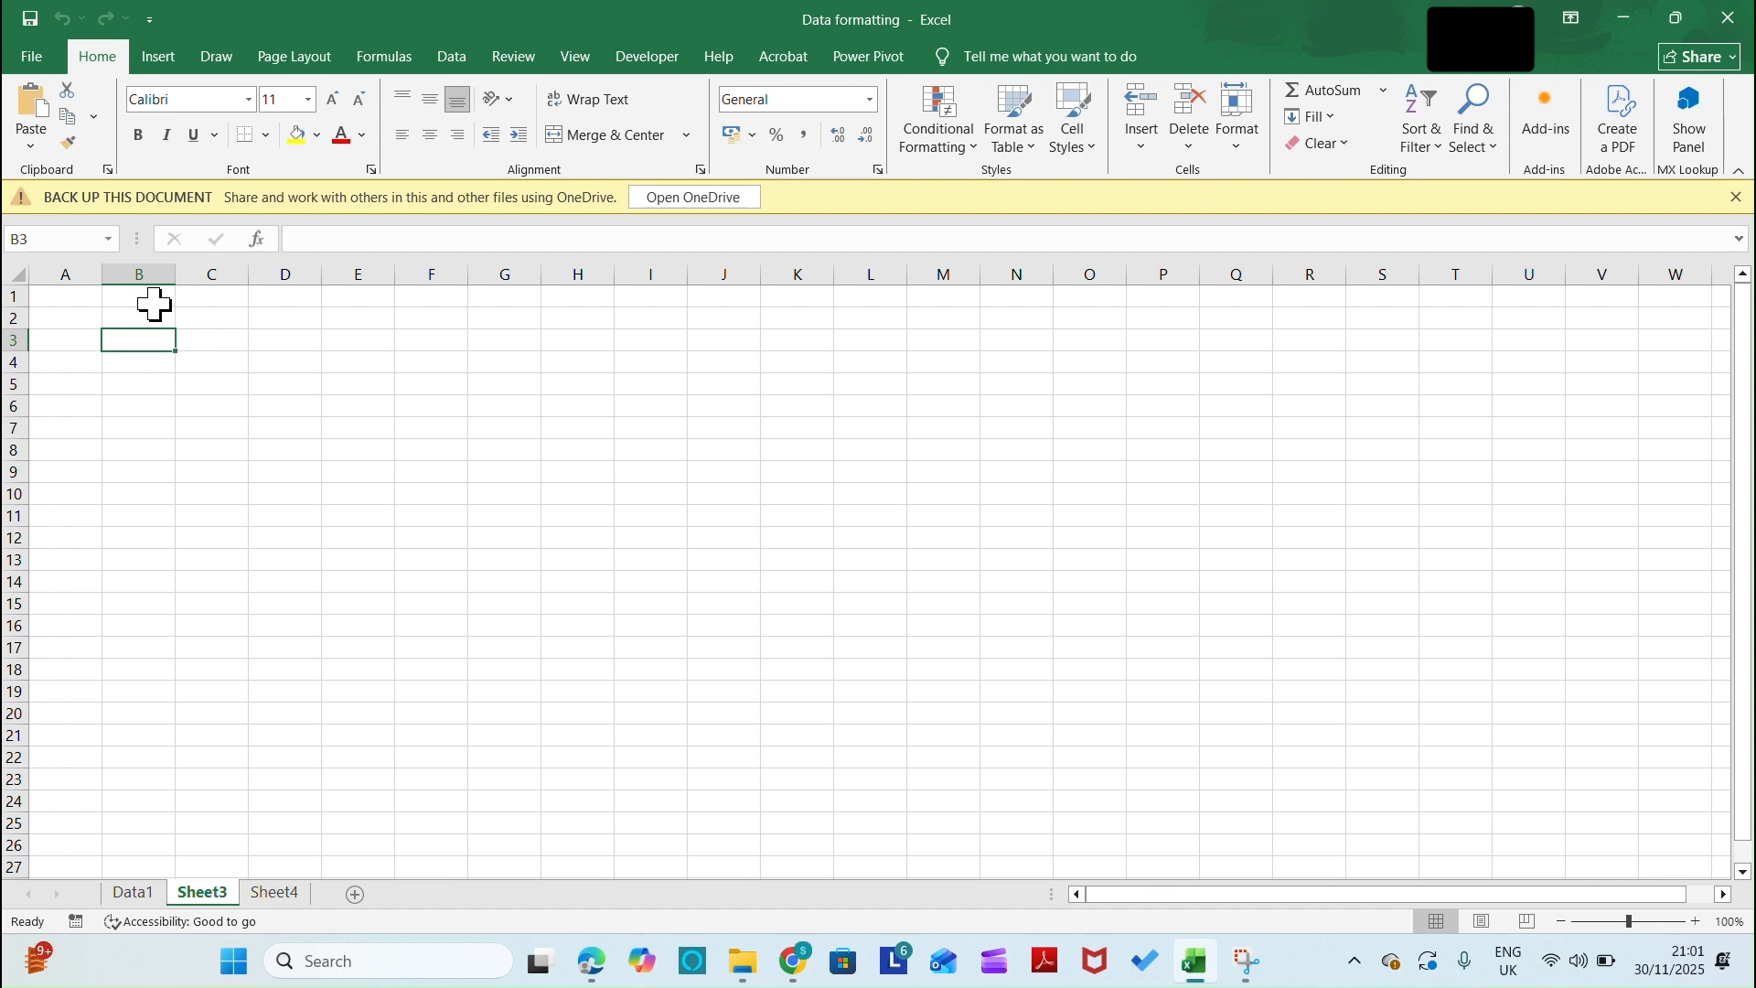
left_click(152, 275)
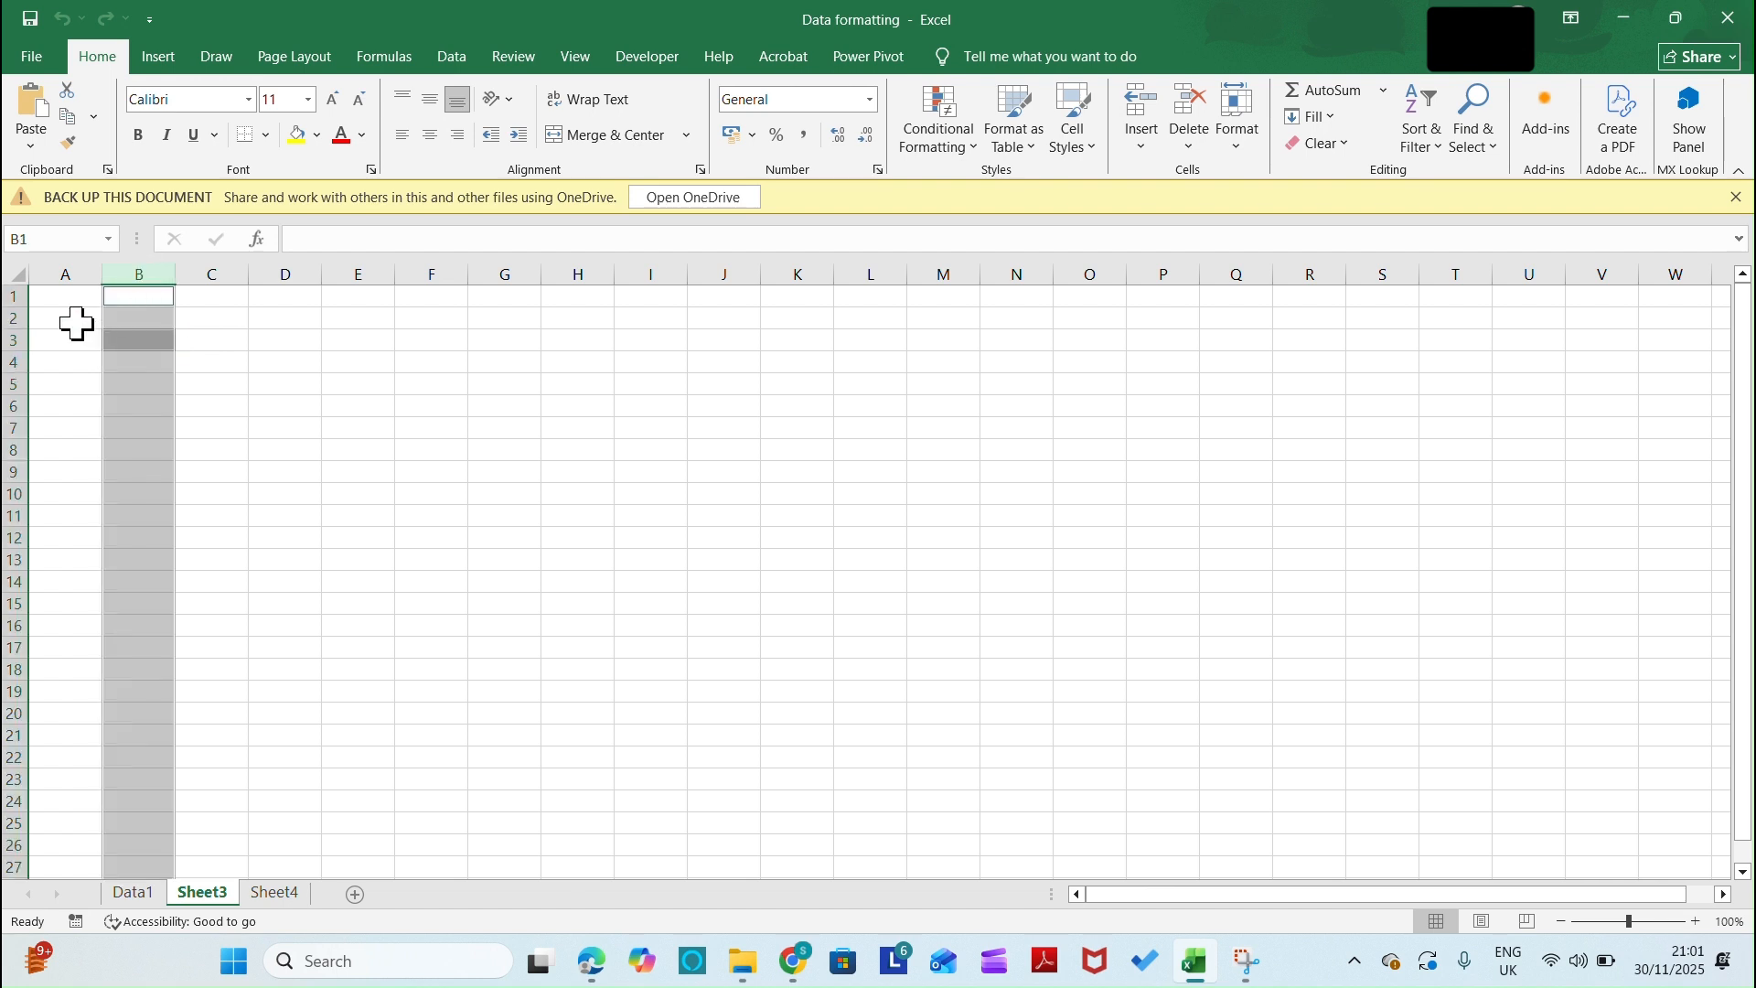
left_click(23, 340, "ctrl")
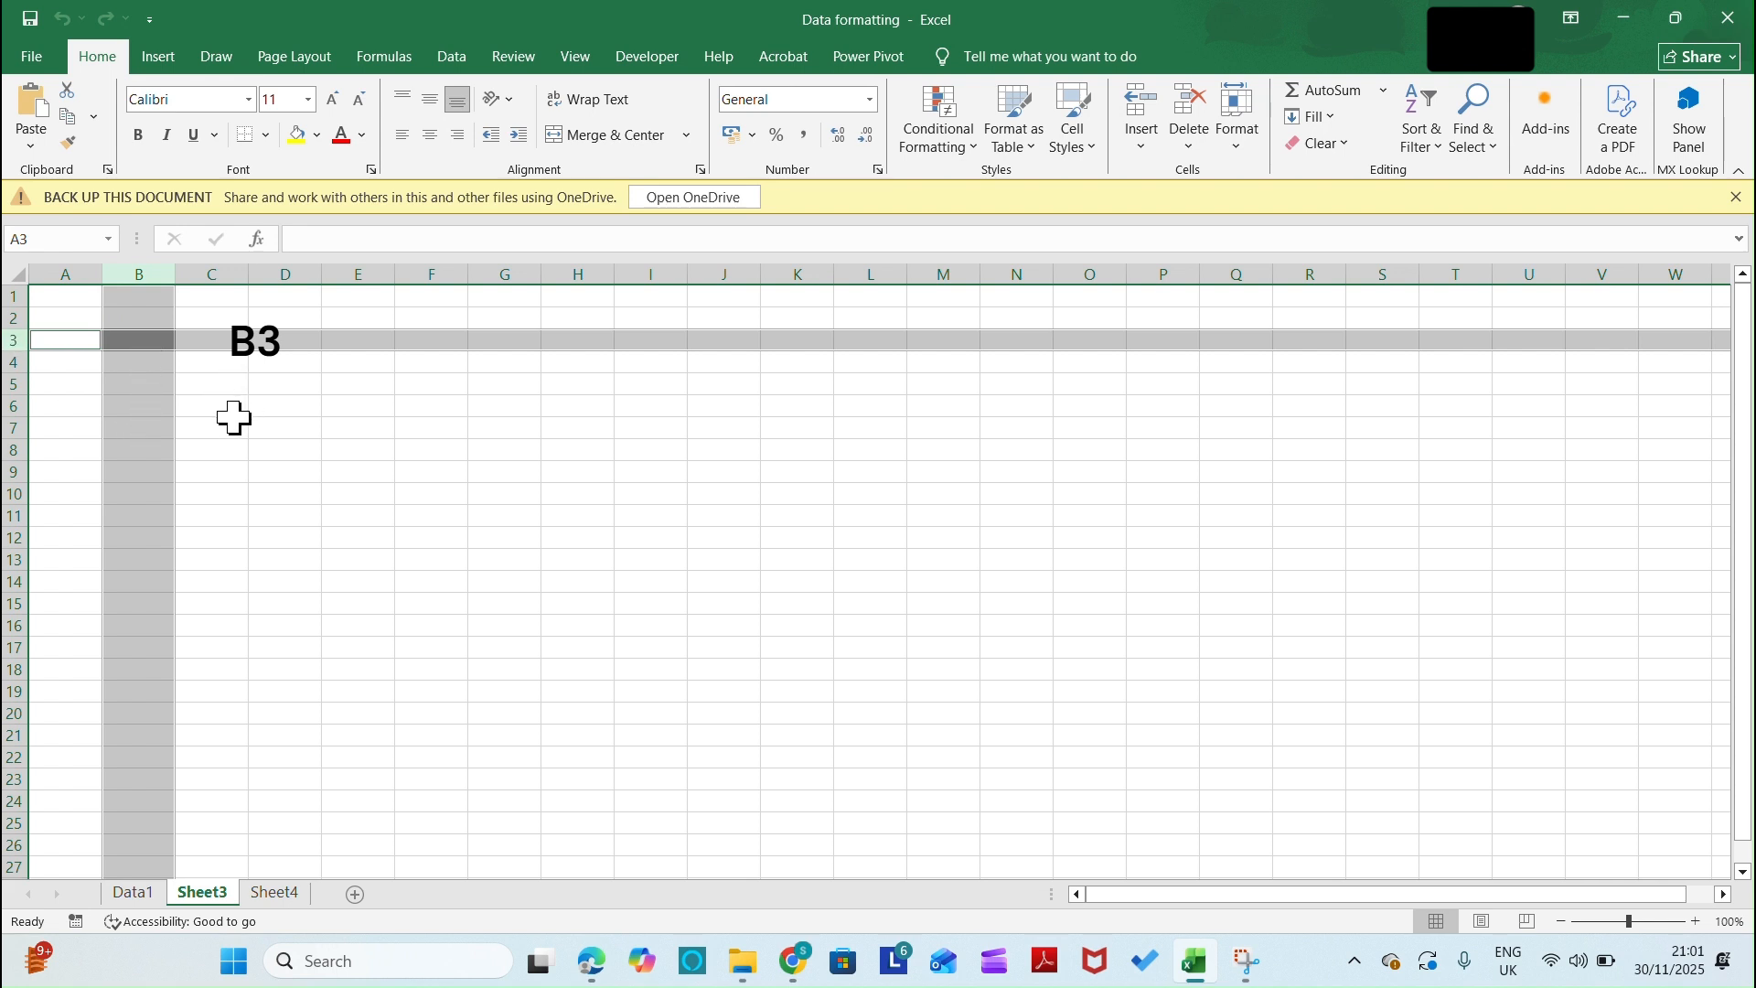
Paste the copied blood group medication and recovery data at cell A1 and select the range A1:B16
left_click(84, 300)
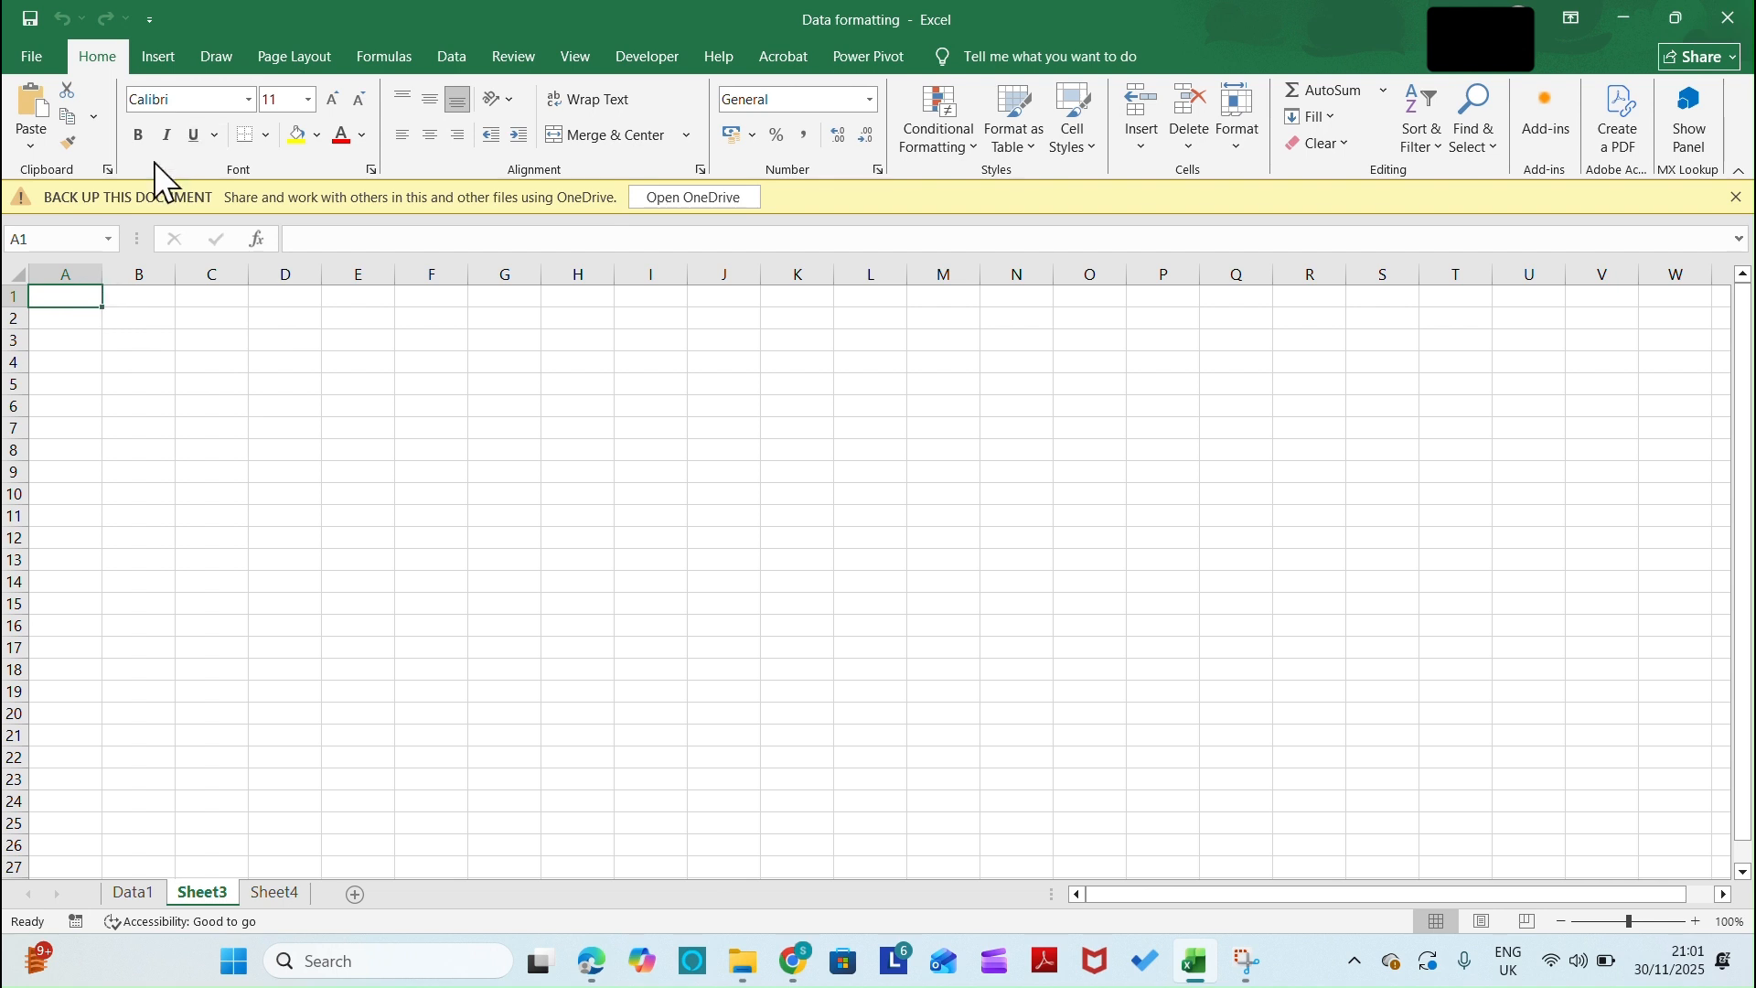
key("ctrl+v")
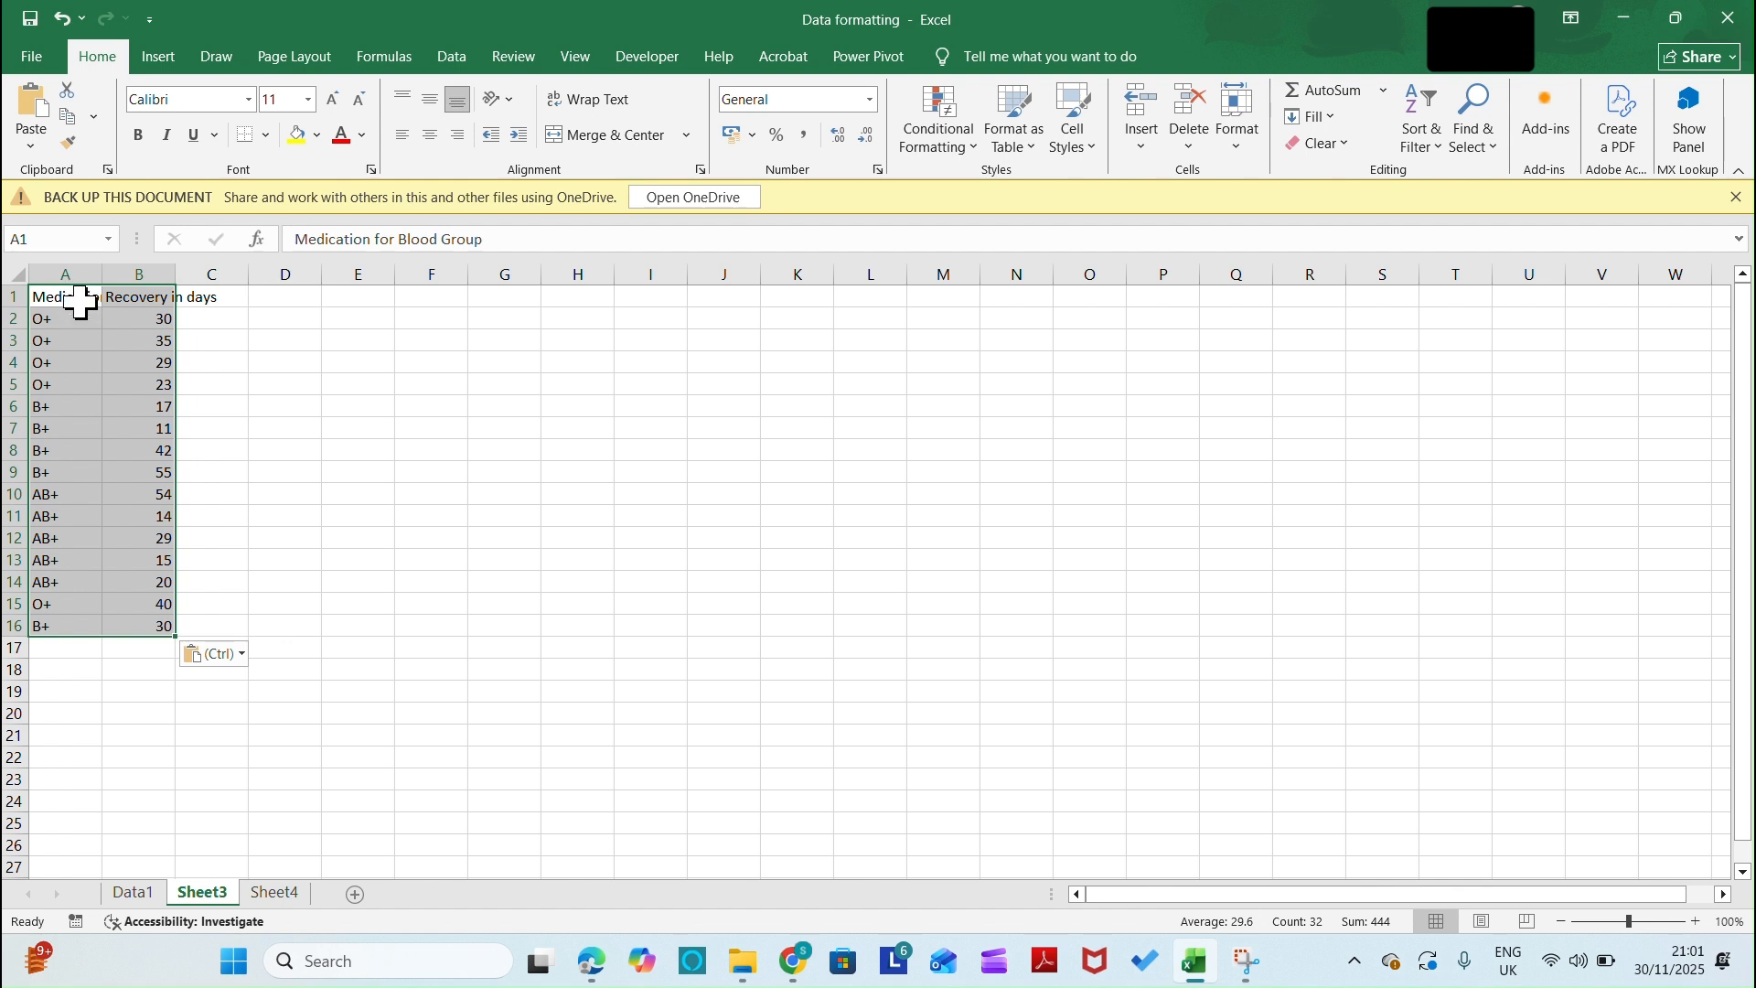
left_click(73, 295)
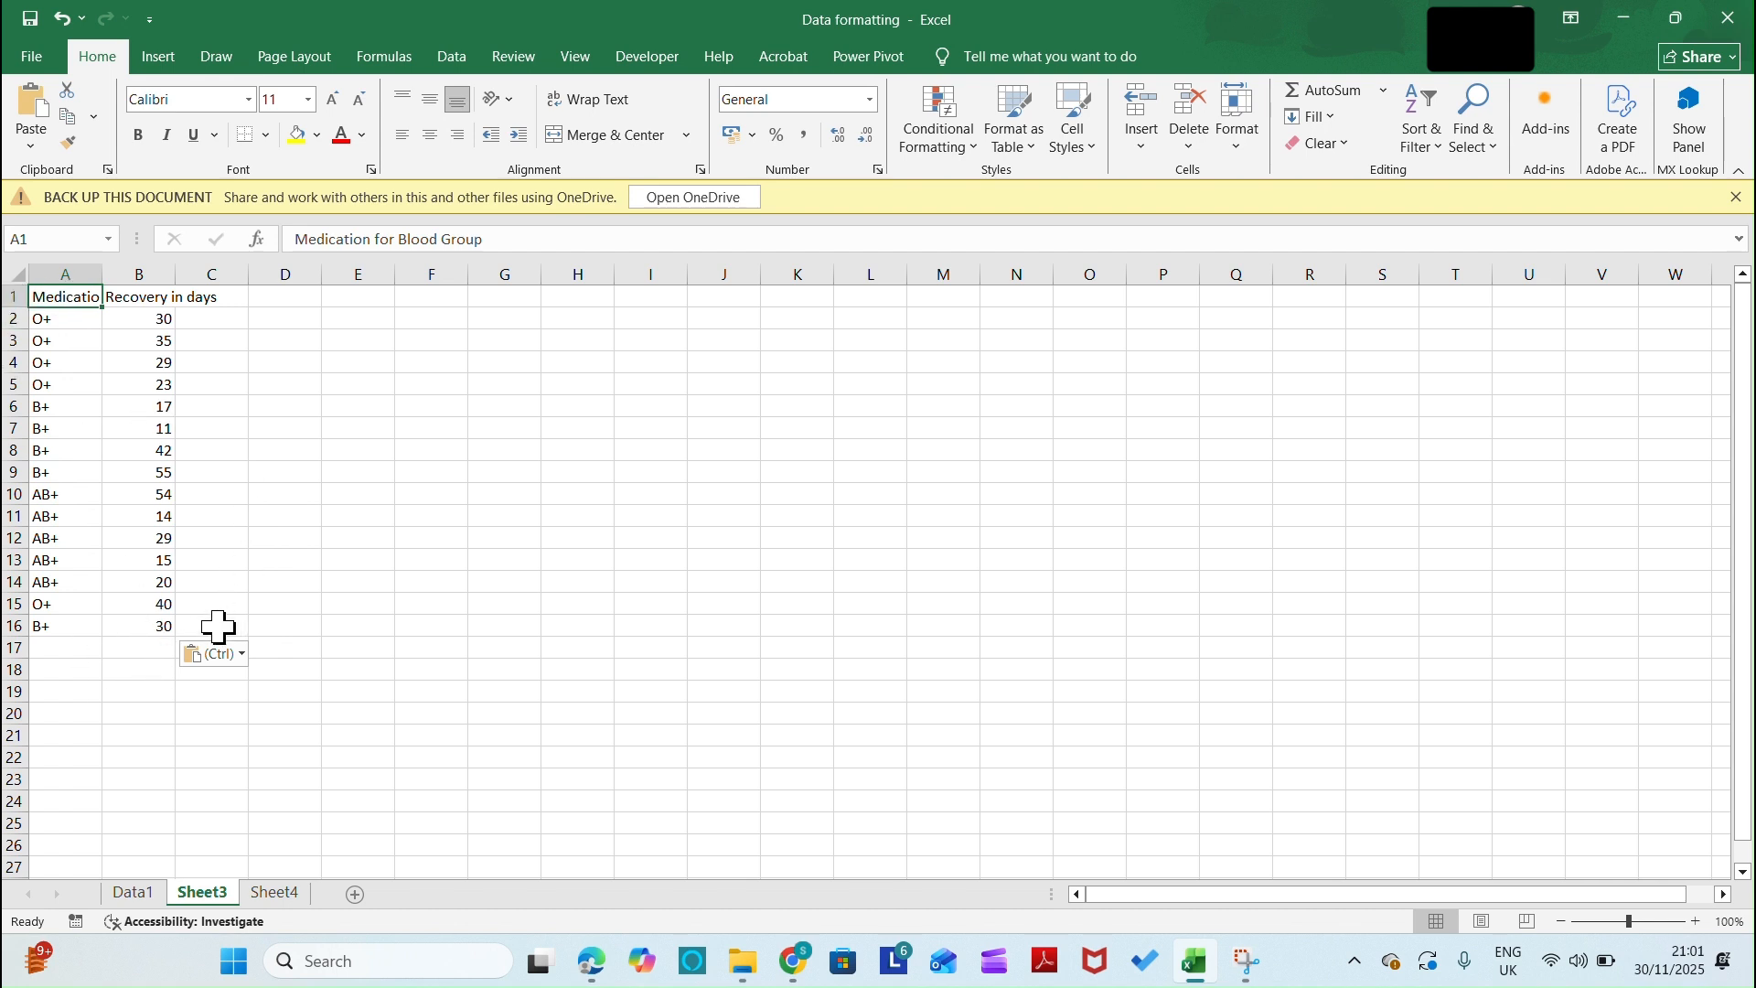
left_click(153, 628, "shift")
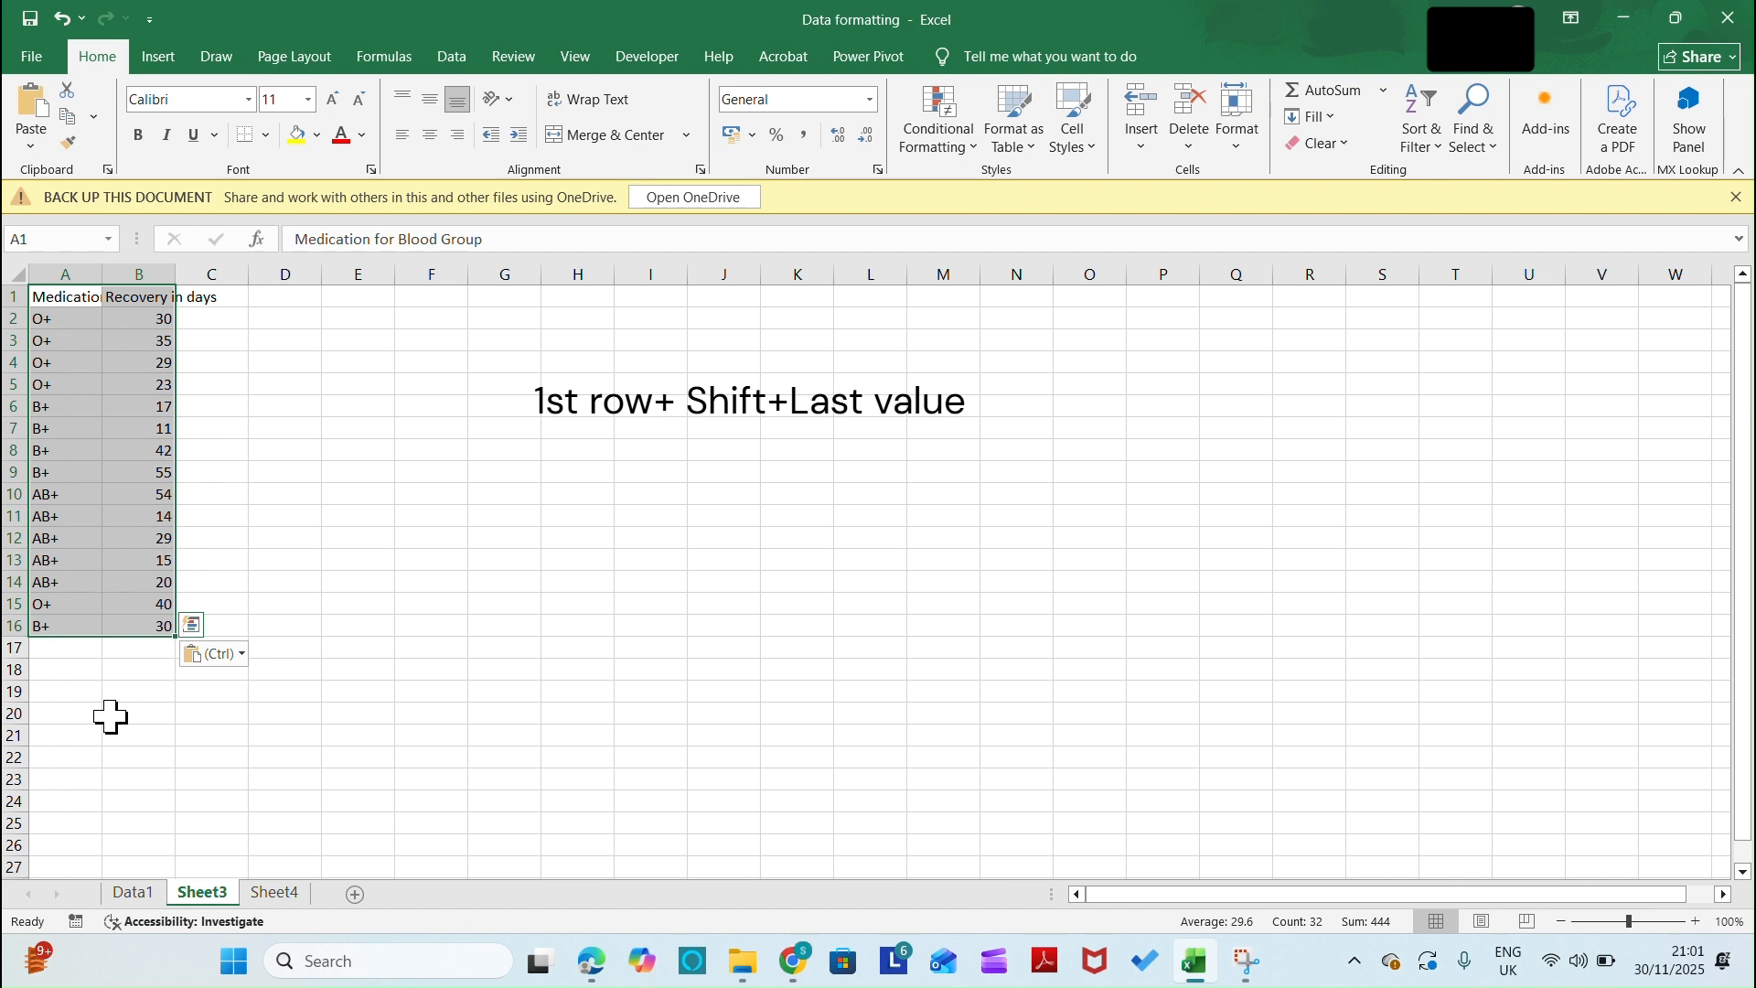
Clear the range selection and select the non-adjacent rows 2 and 10 together
left_click(253, 408)
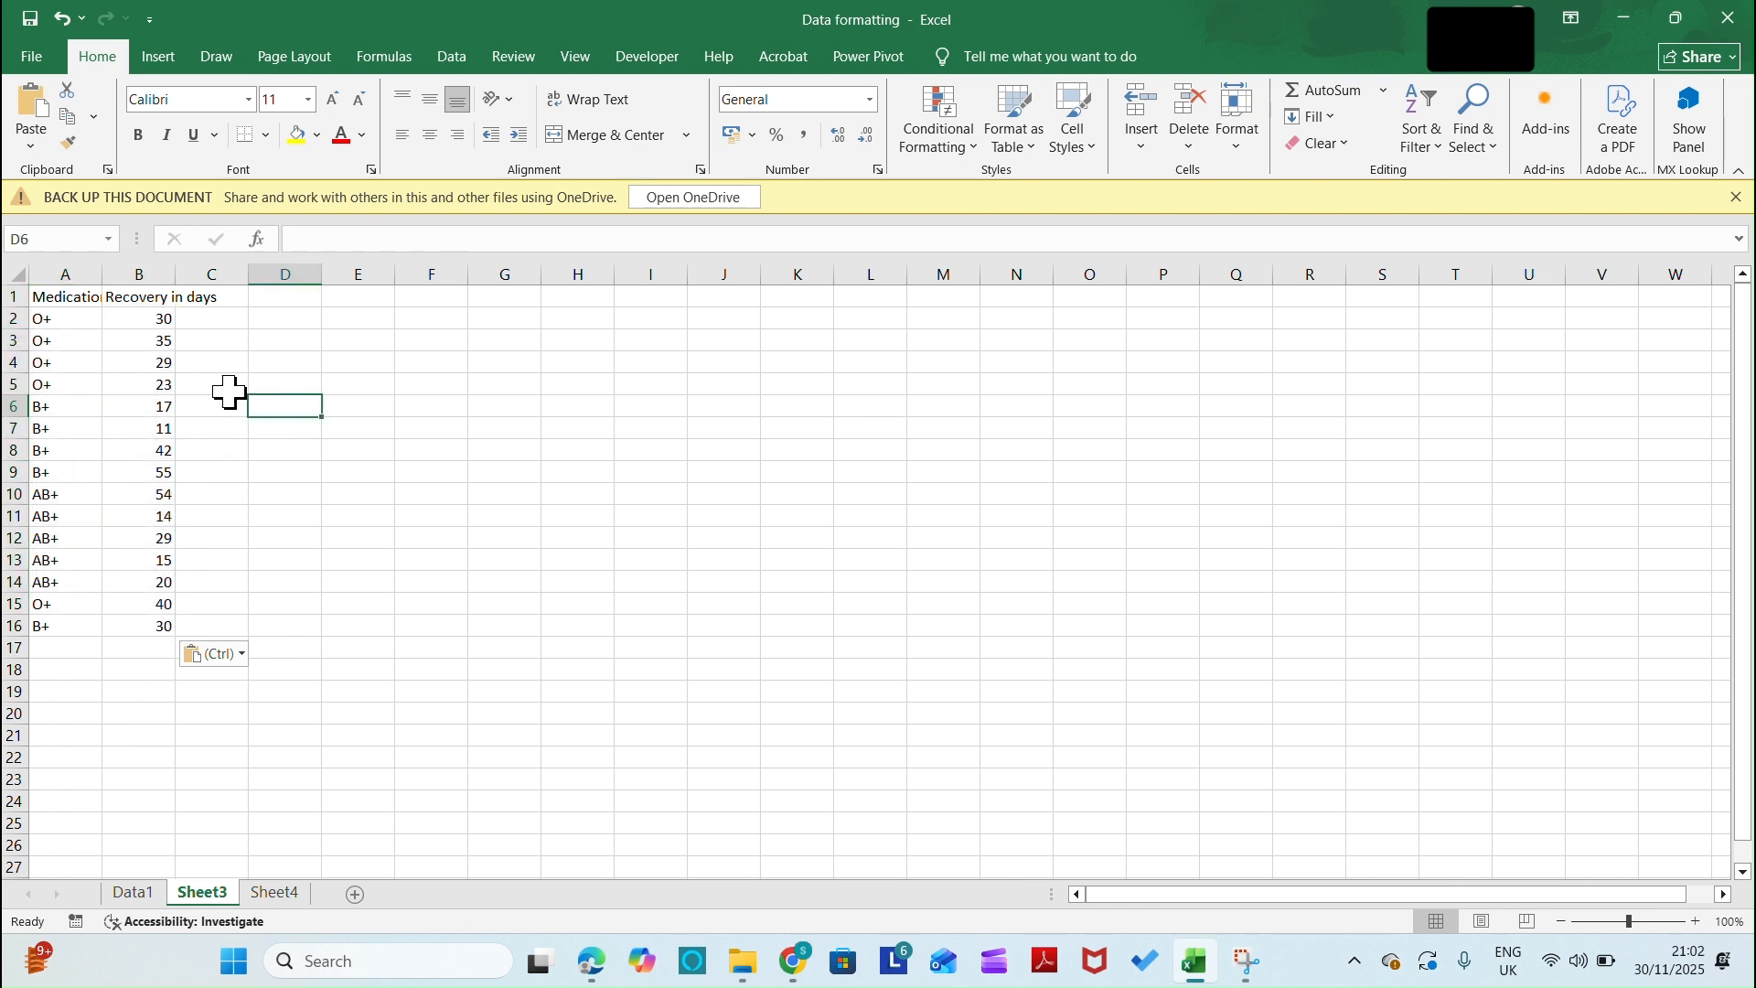
left_click(8, 317)
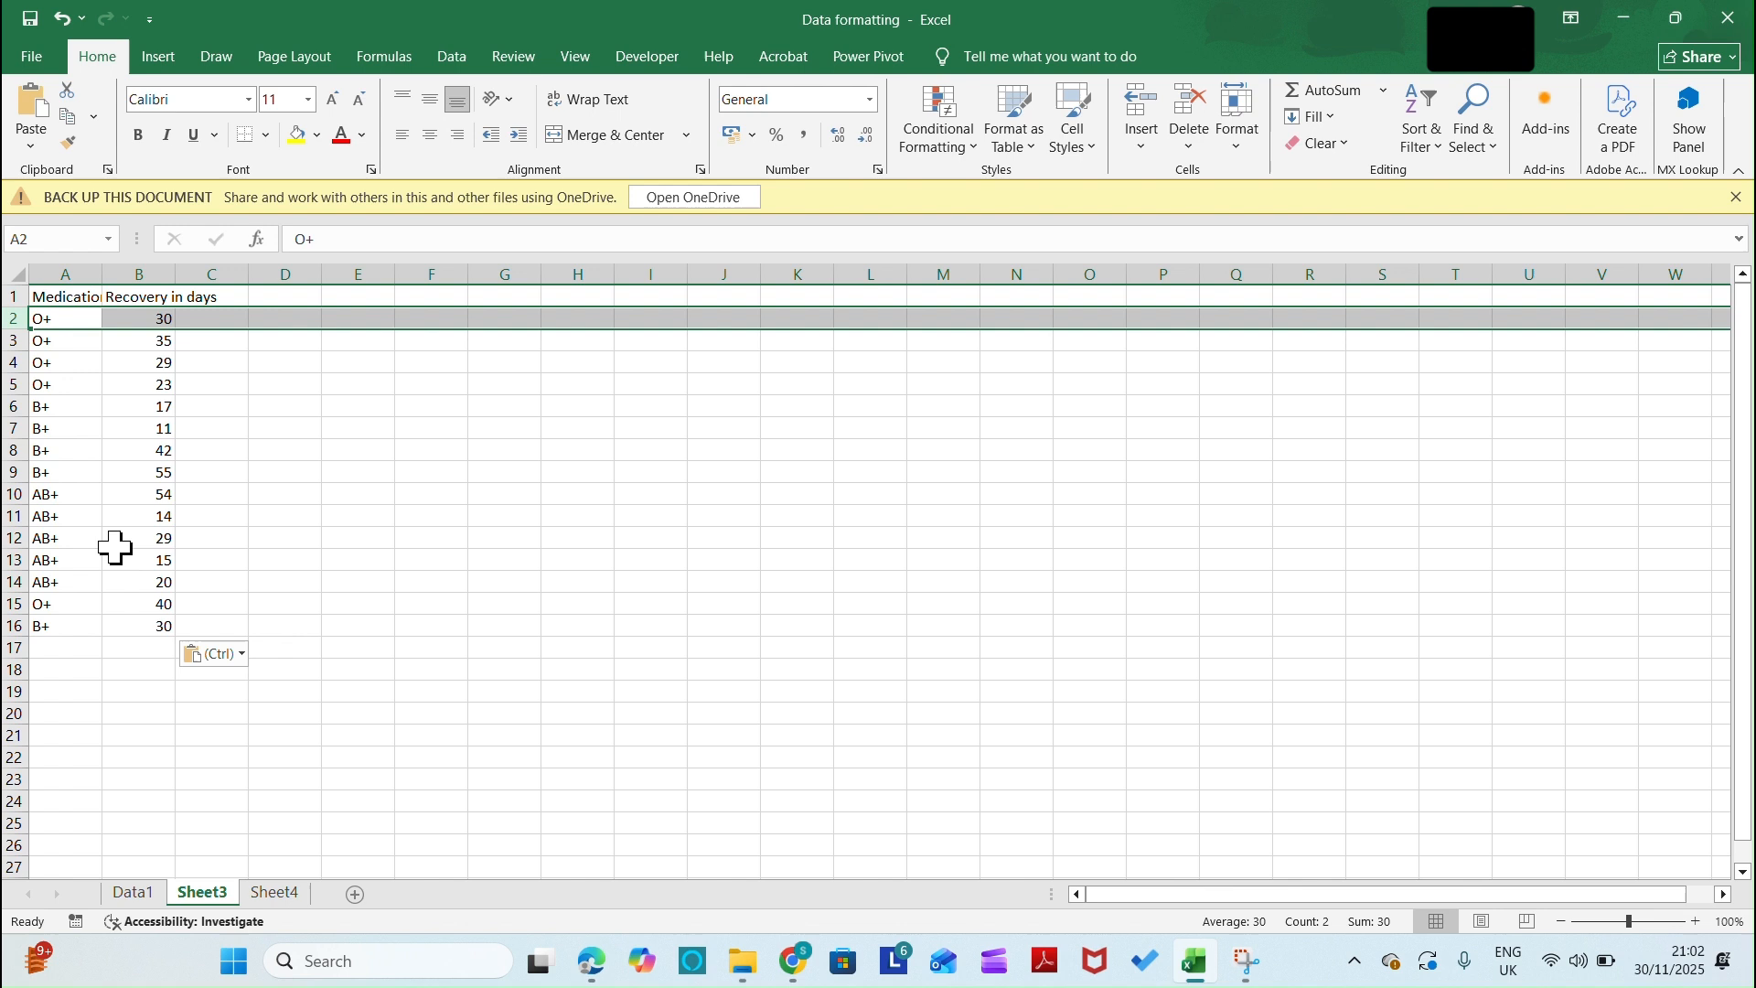
left_click(13, 494, "ctrl")
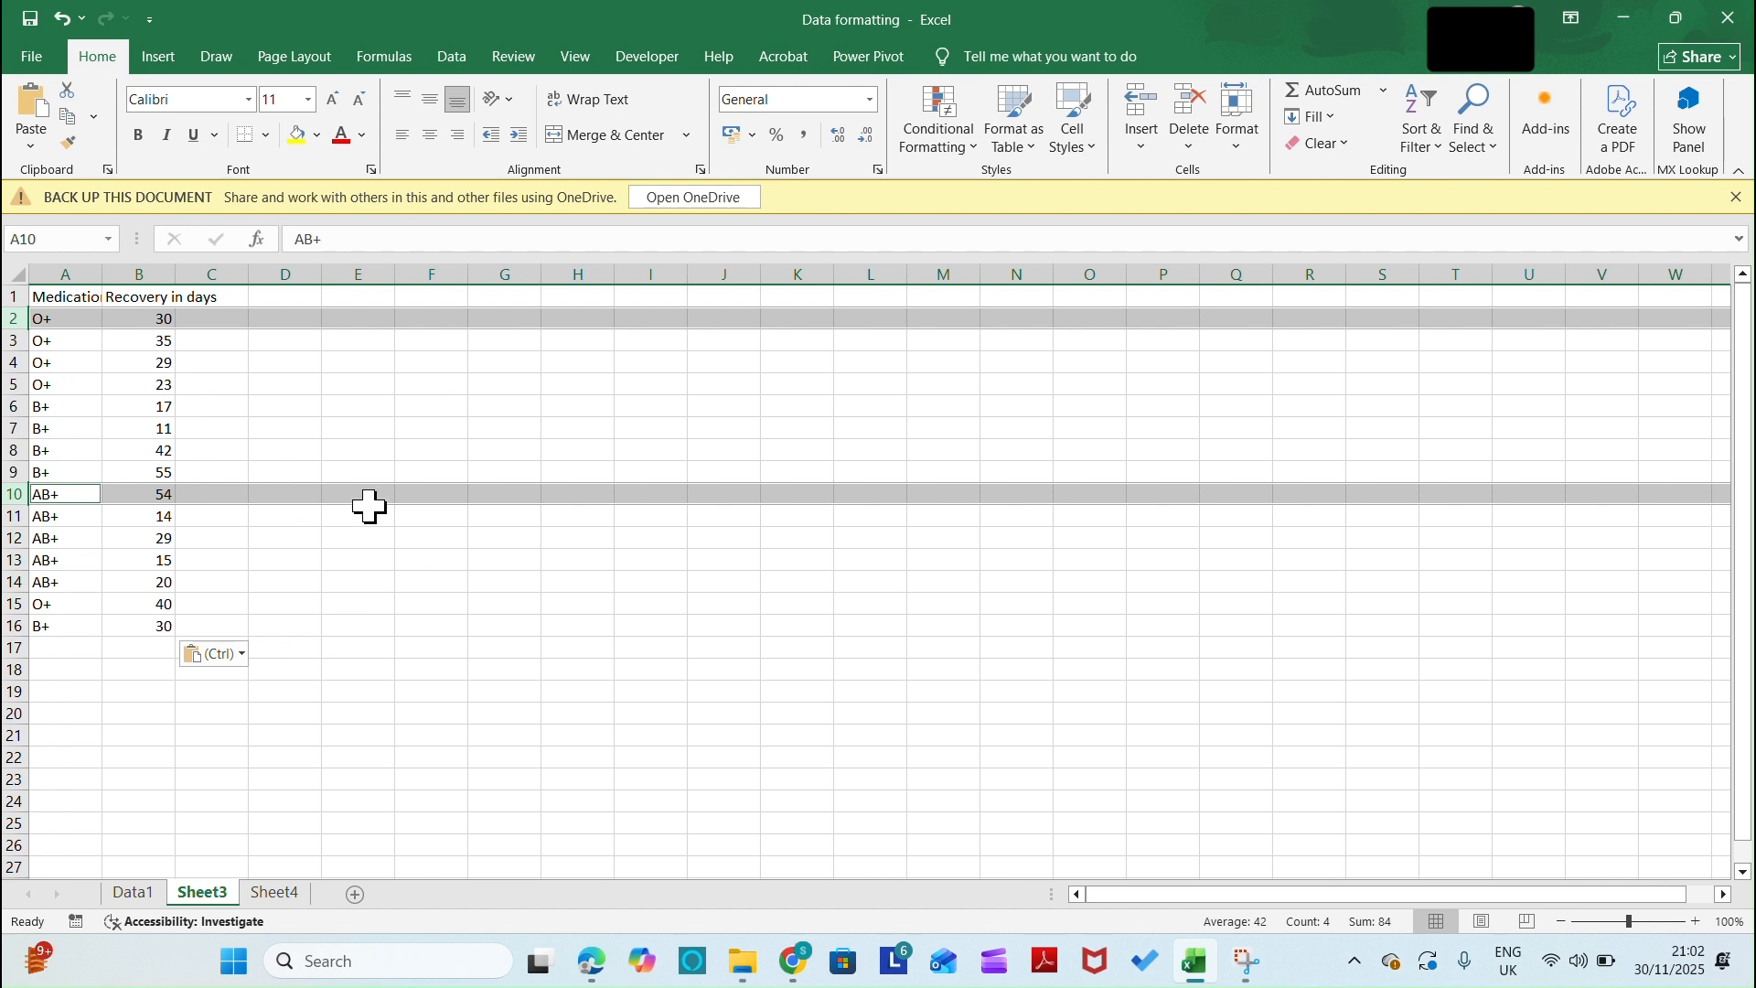
Select the whole data range A1:B16 from the first header to the last value and return to cell A1
left_click(71, 300)
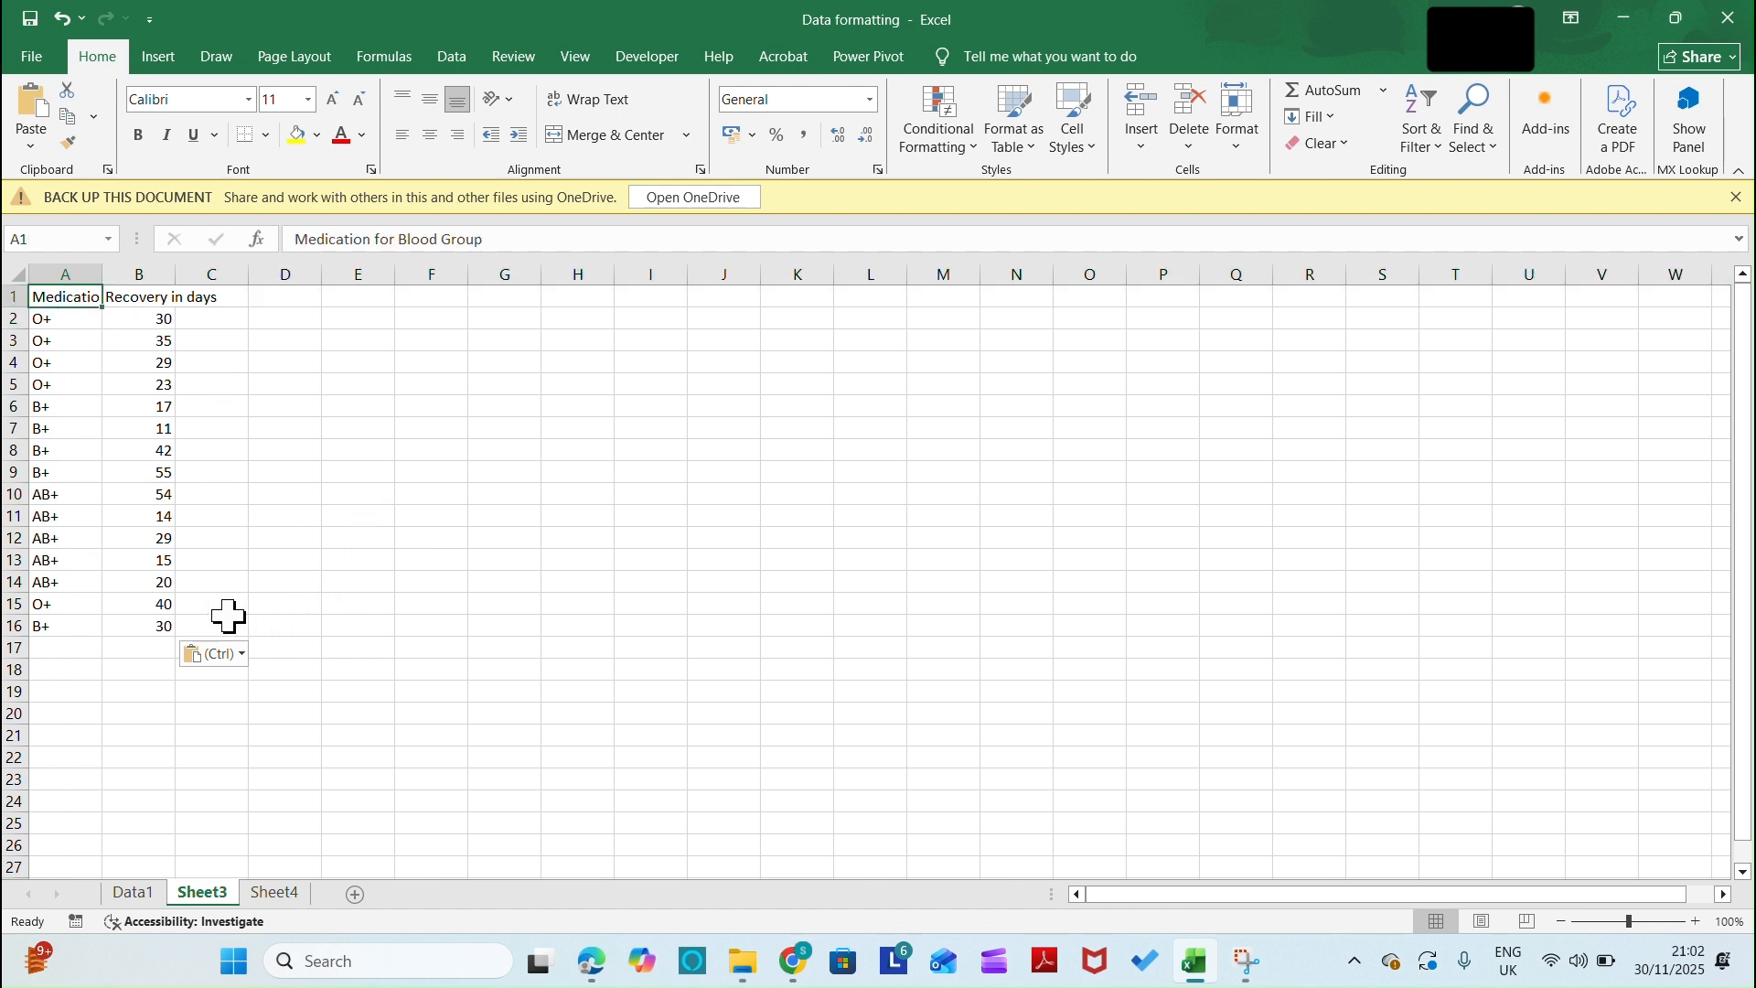
left_click(159, 627, "shift")
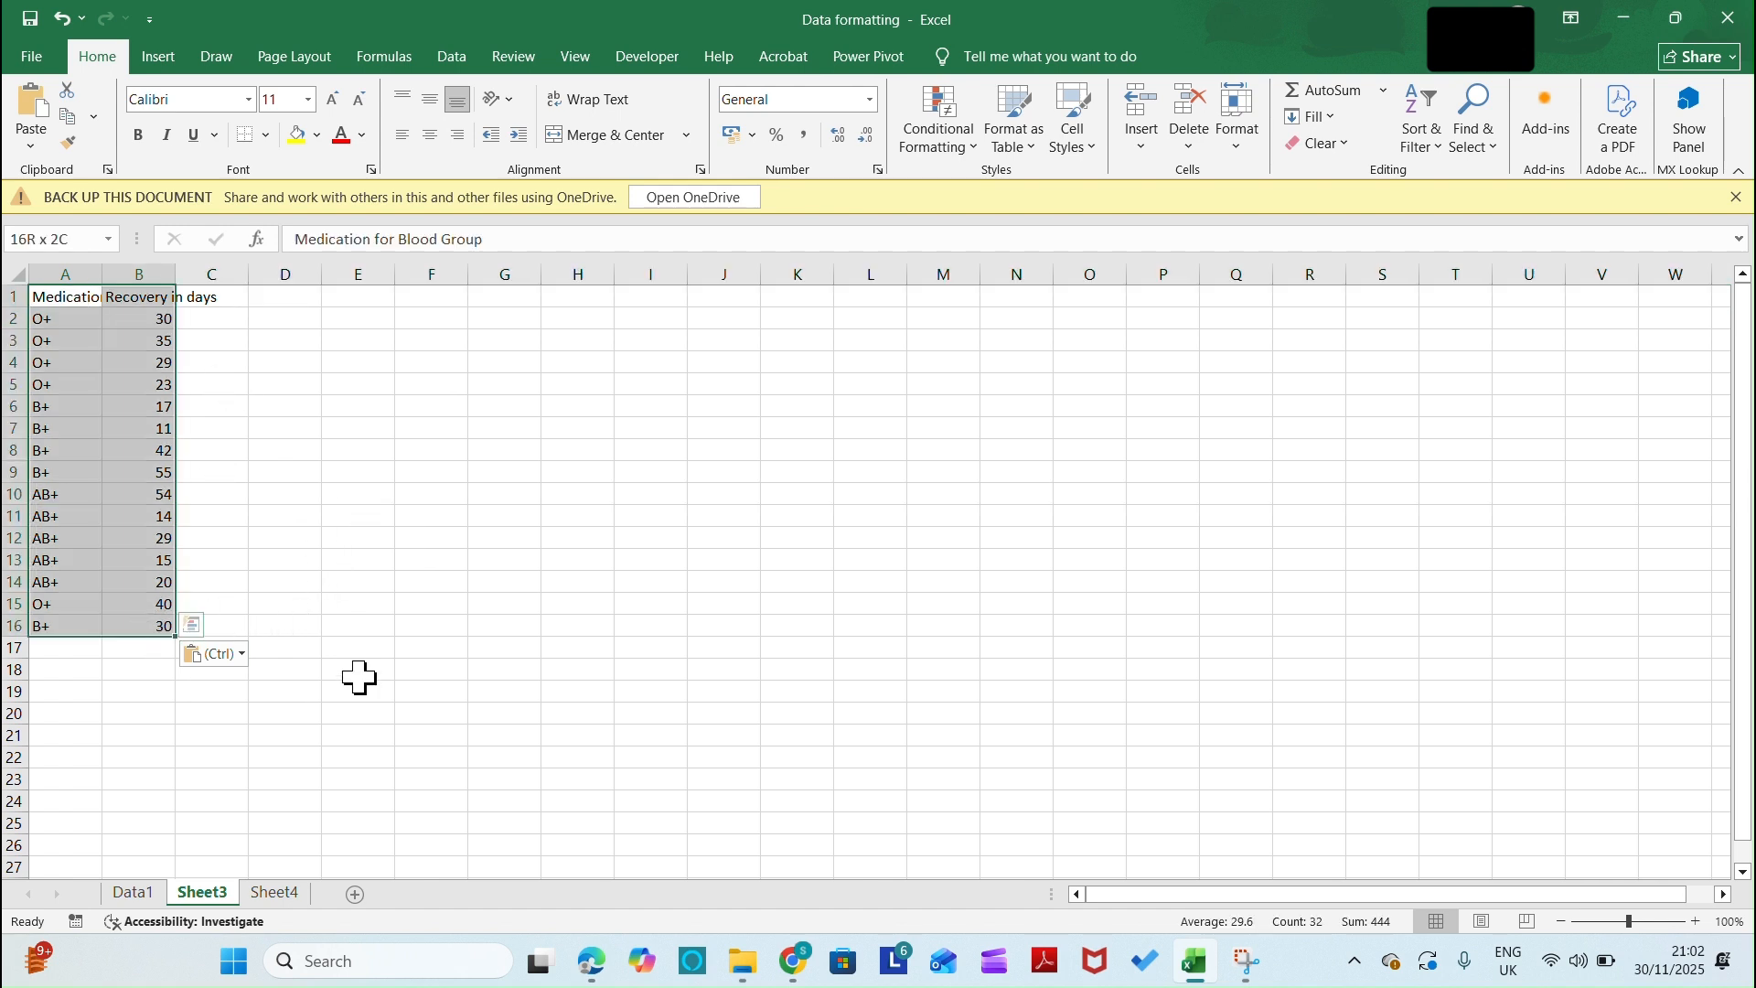
left_click(82, 297)
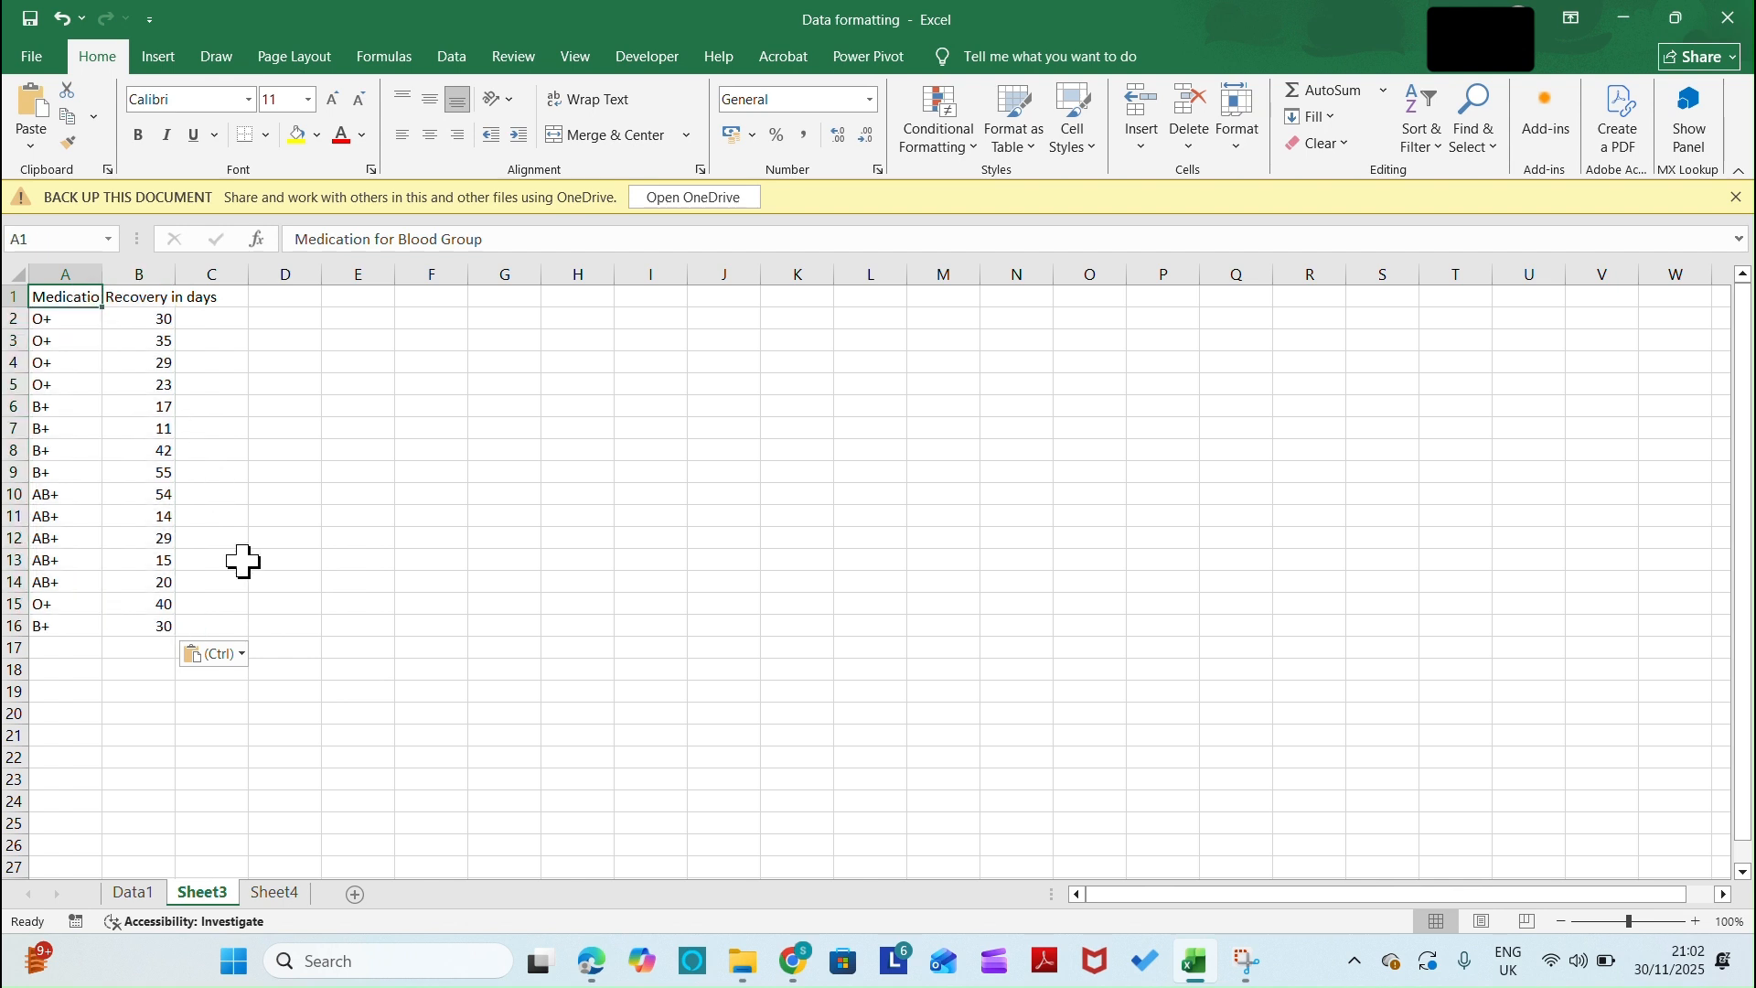
Select the data range A1:B16 and apply all borders to its cells
left_click(160, 628, "shift")
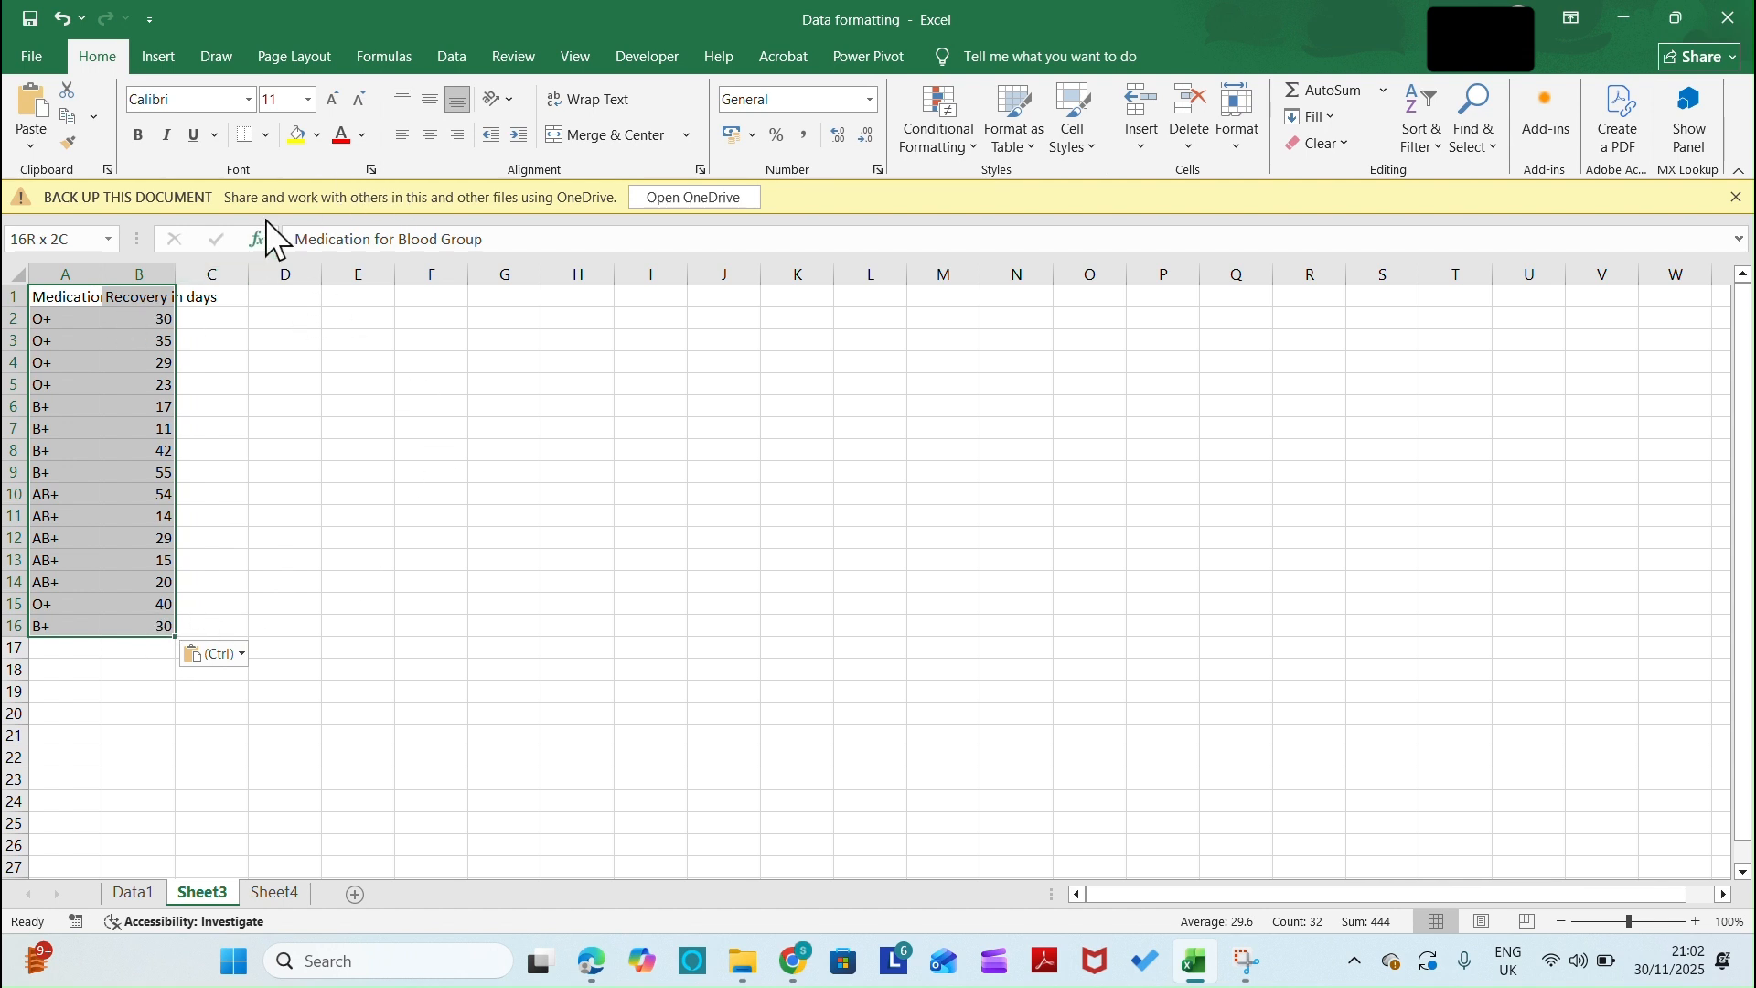
left_click(267, 136)
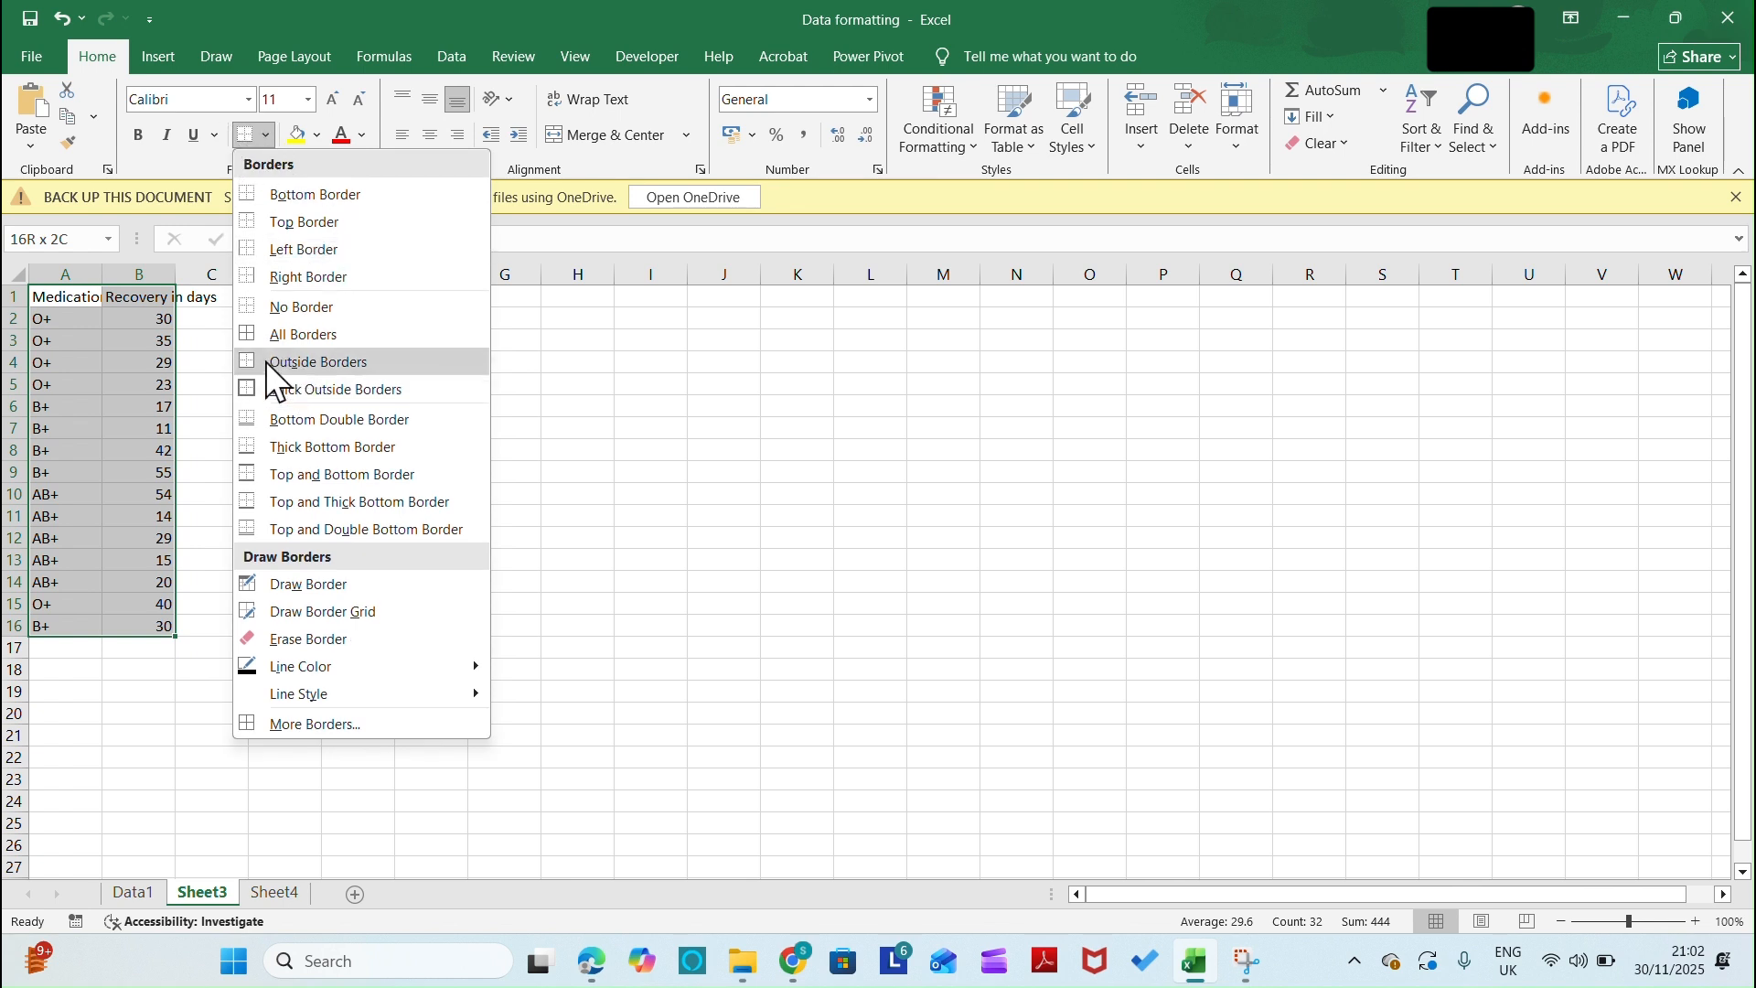
left_click(260, 333)
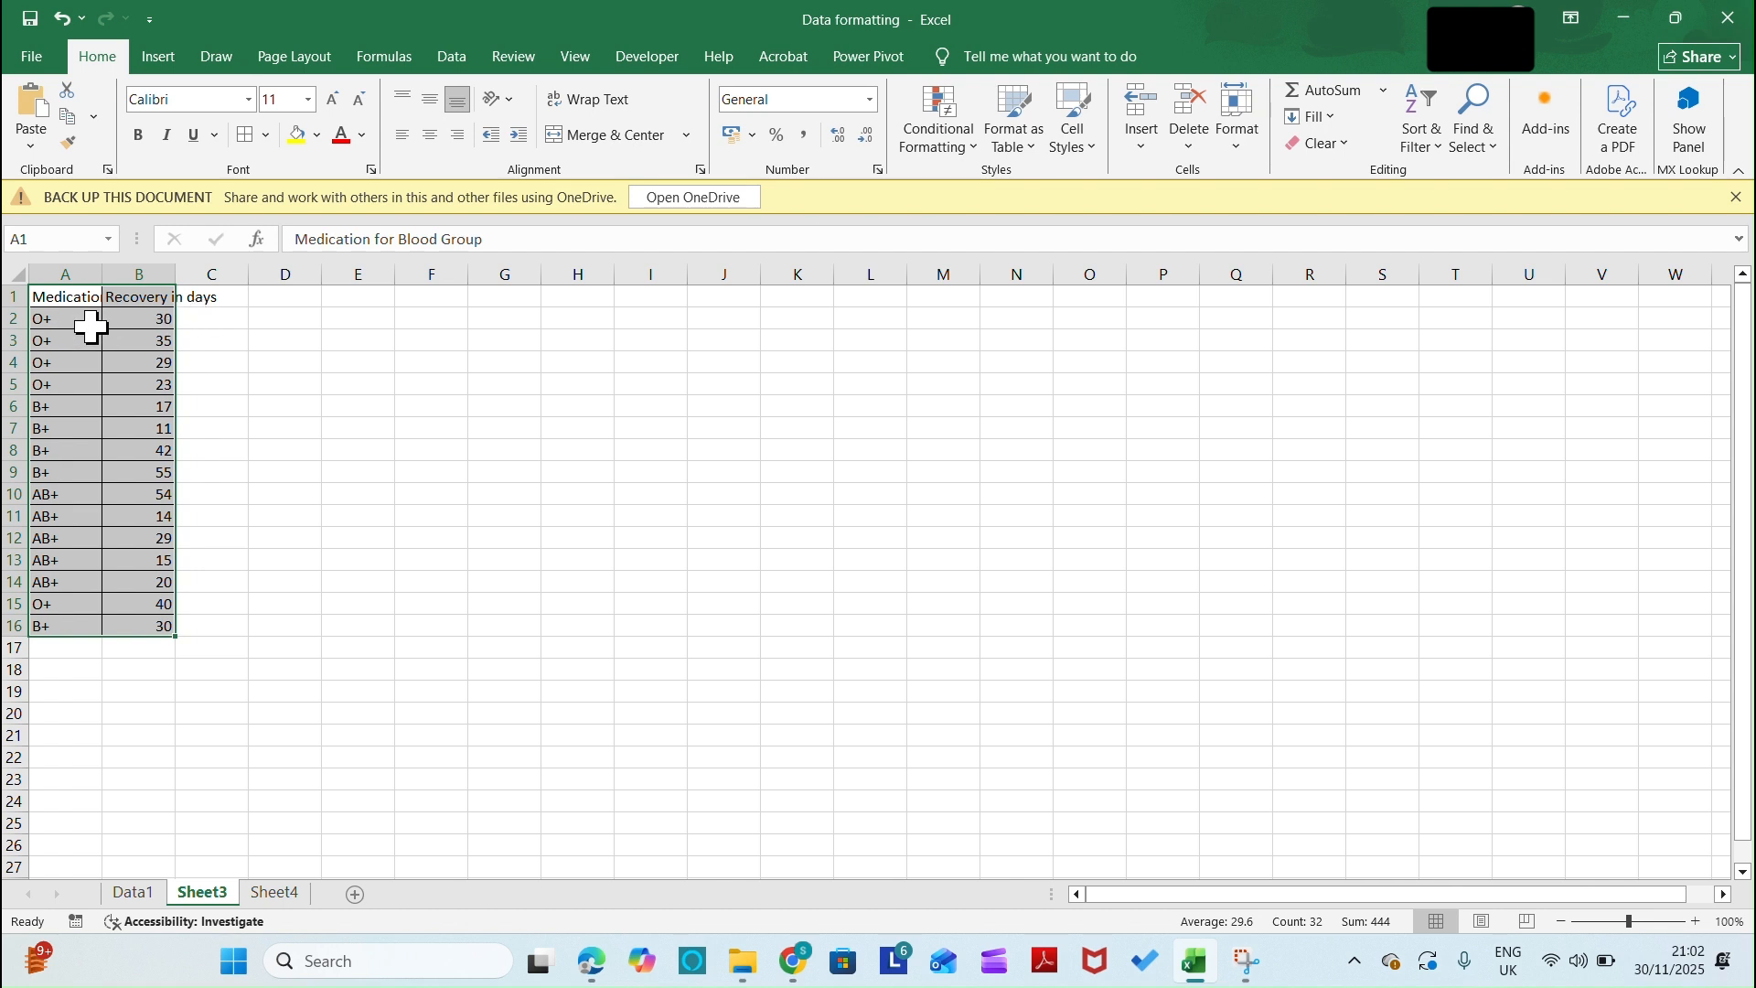
Increase the row height of the selected data range A1:B16 with an exact value
left_click(1237, 150)
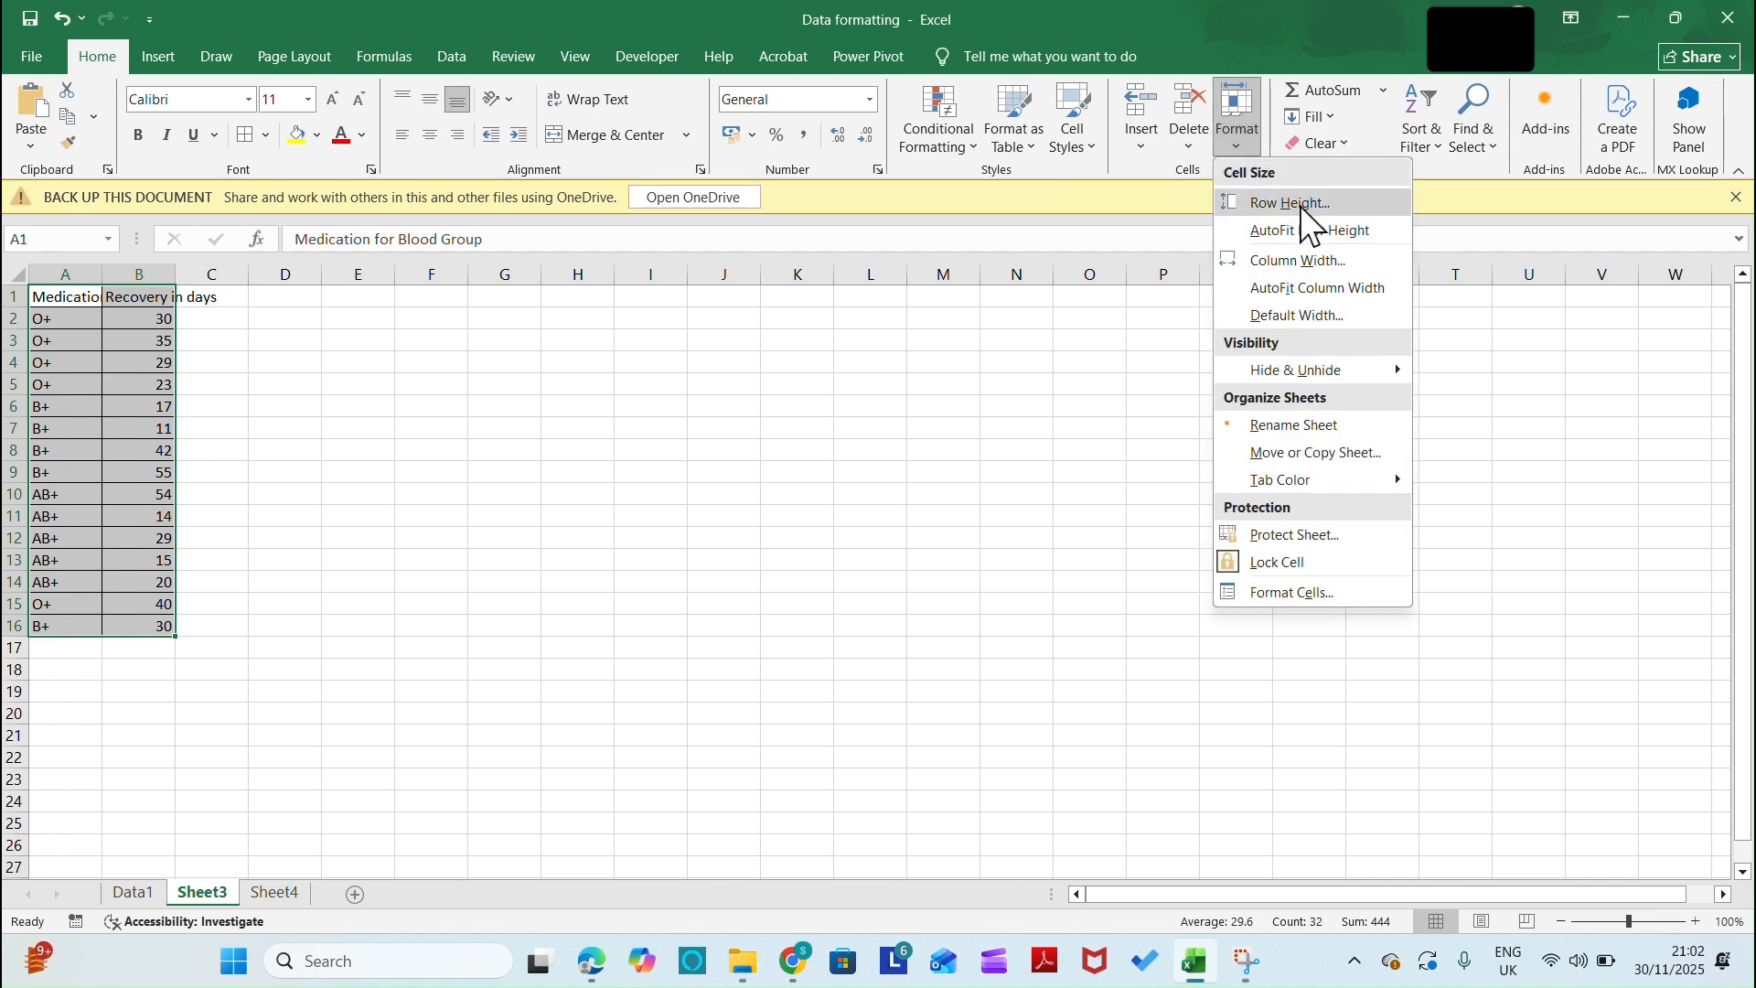
left_click(1300, 205)
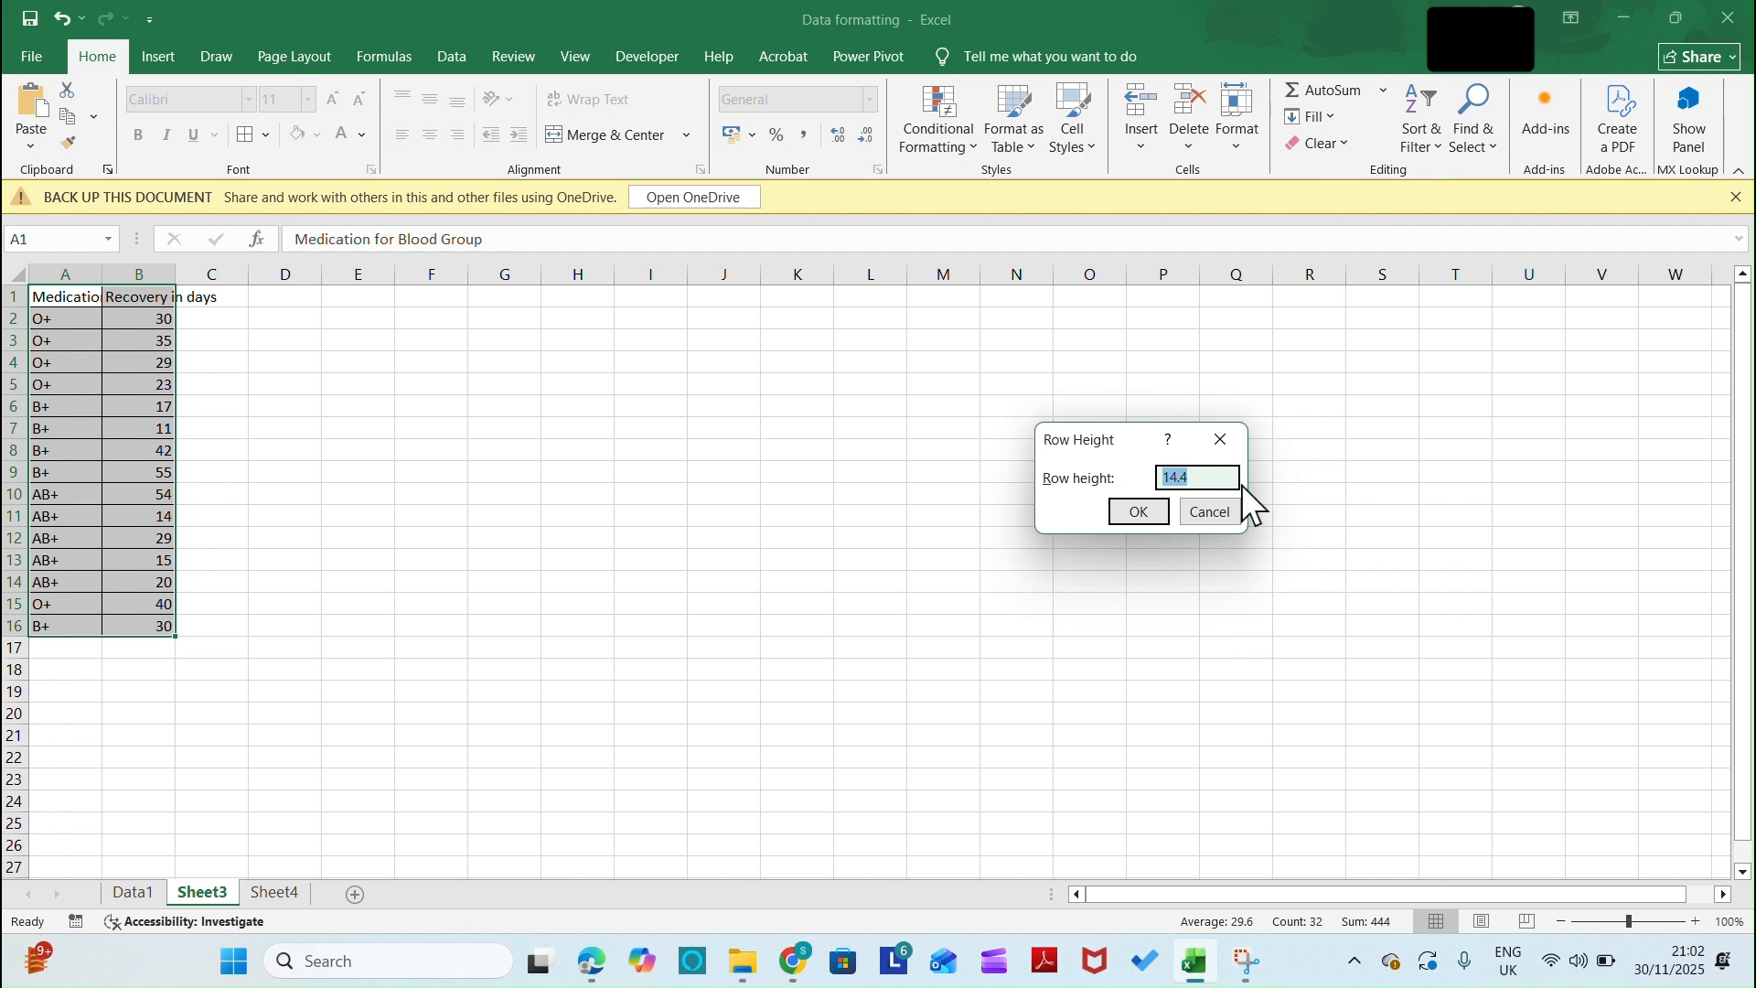
type("21")
left_click(1140, 512)
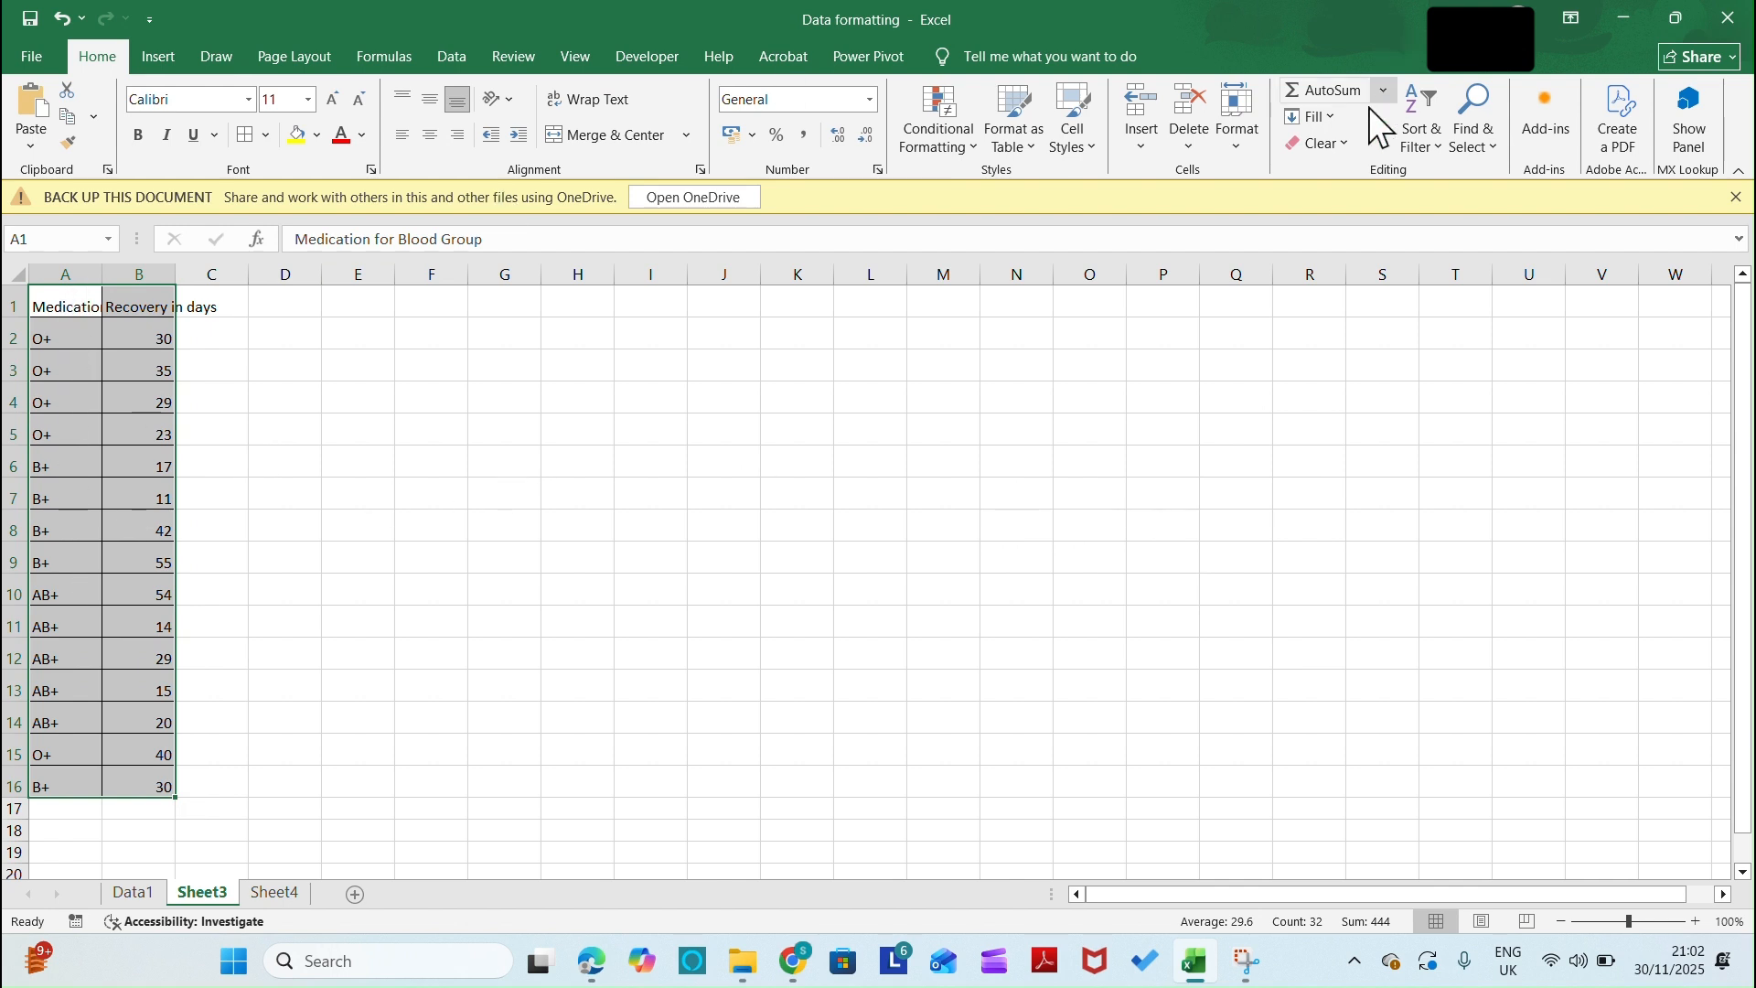
Set the column width of the selected range to 14, and widen columns A and B further until the full headers fit
left_click(1233, 145)
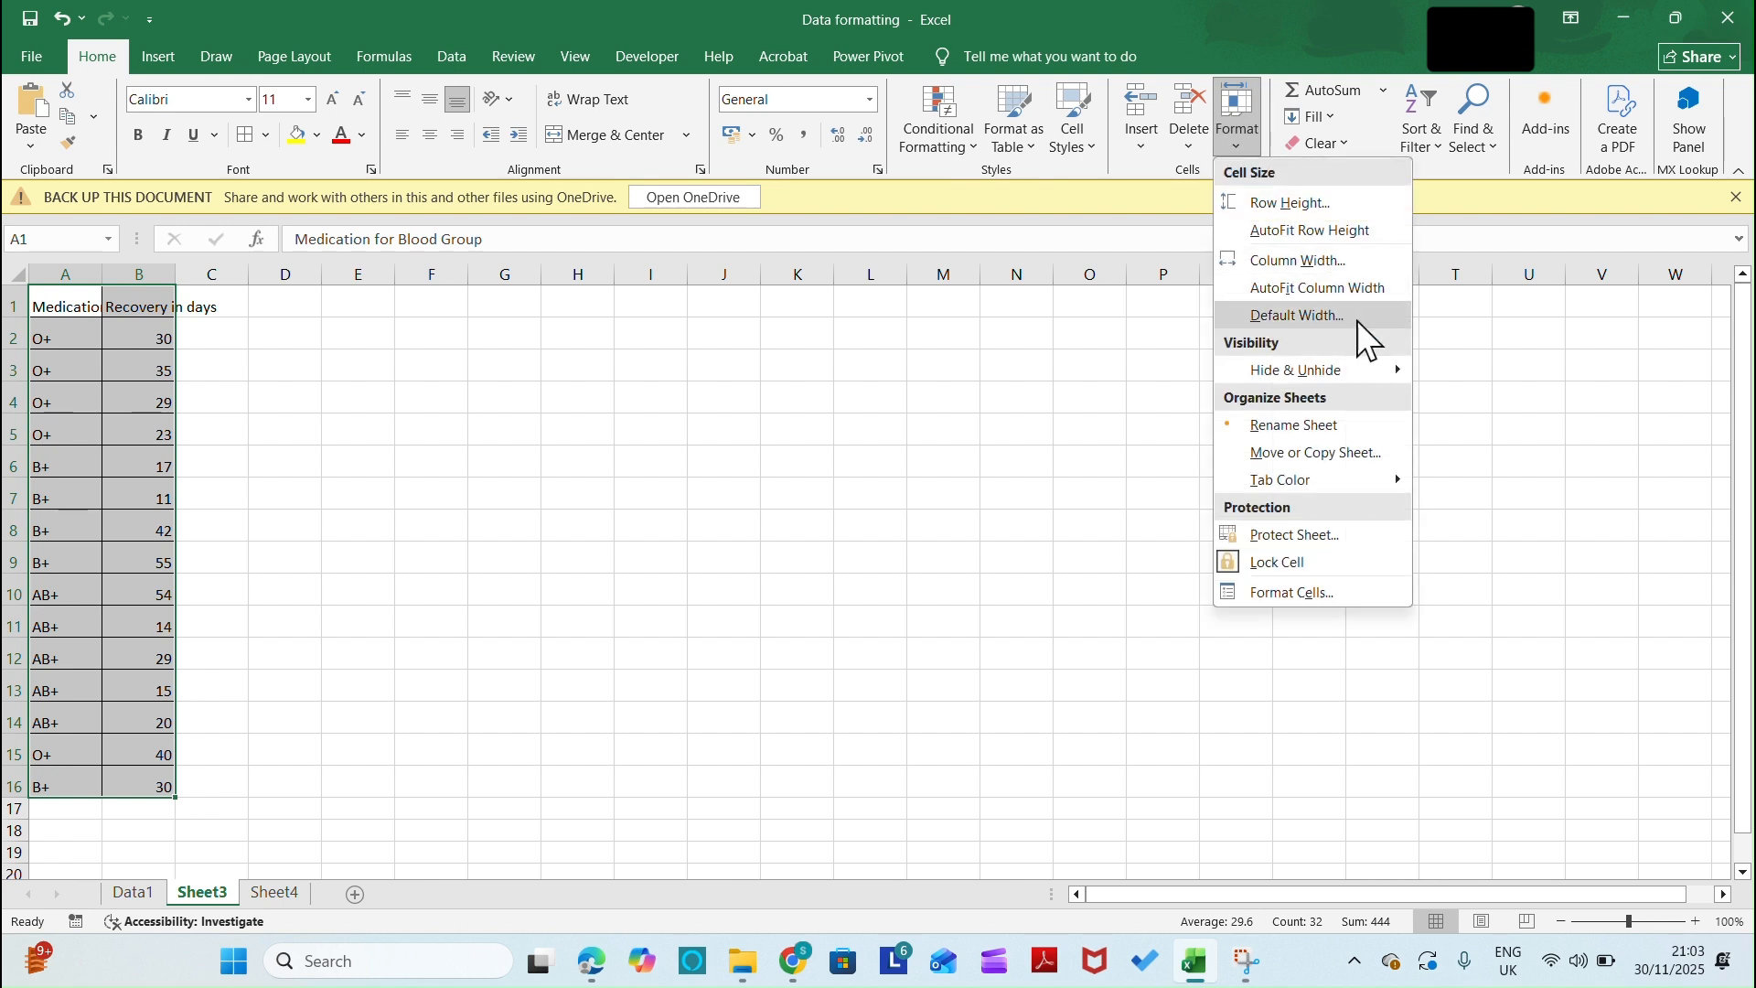
left_click(1303, 262)
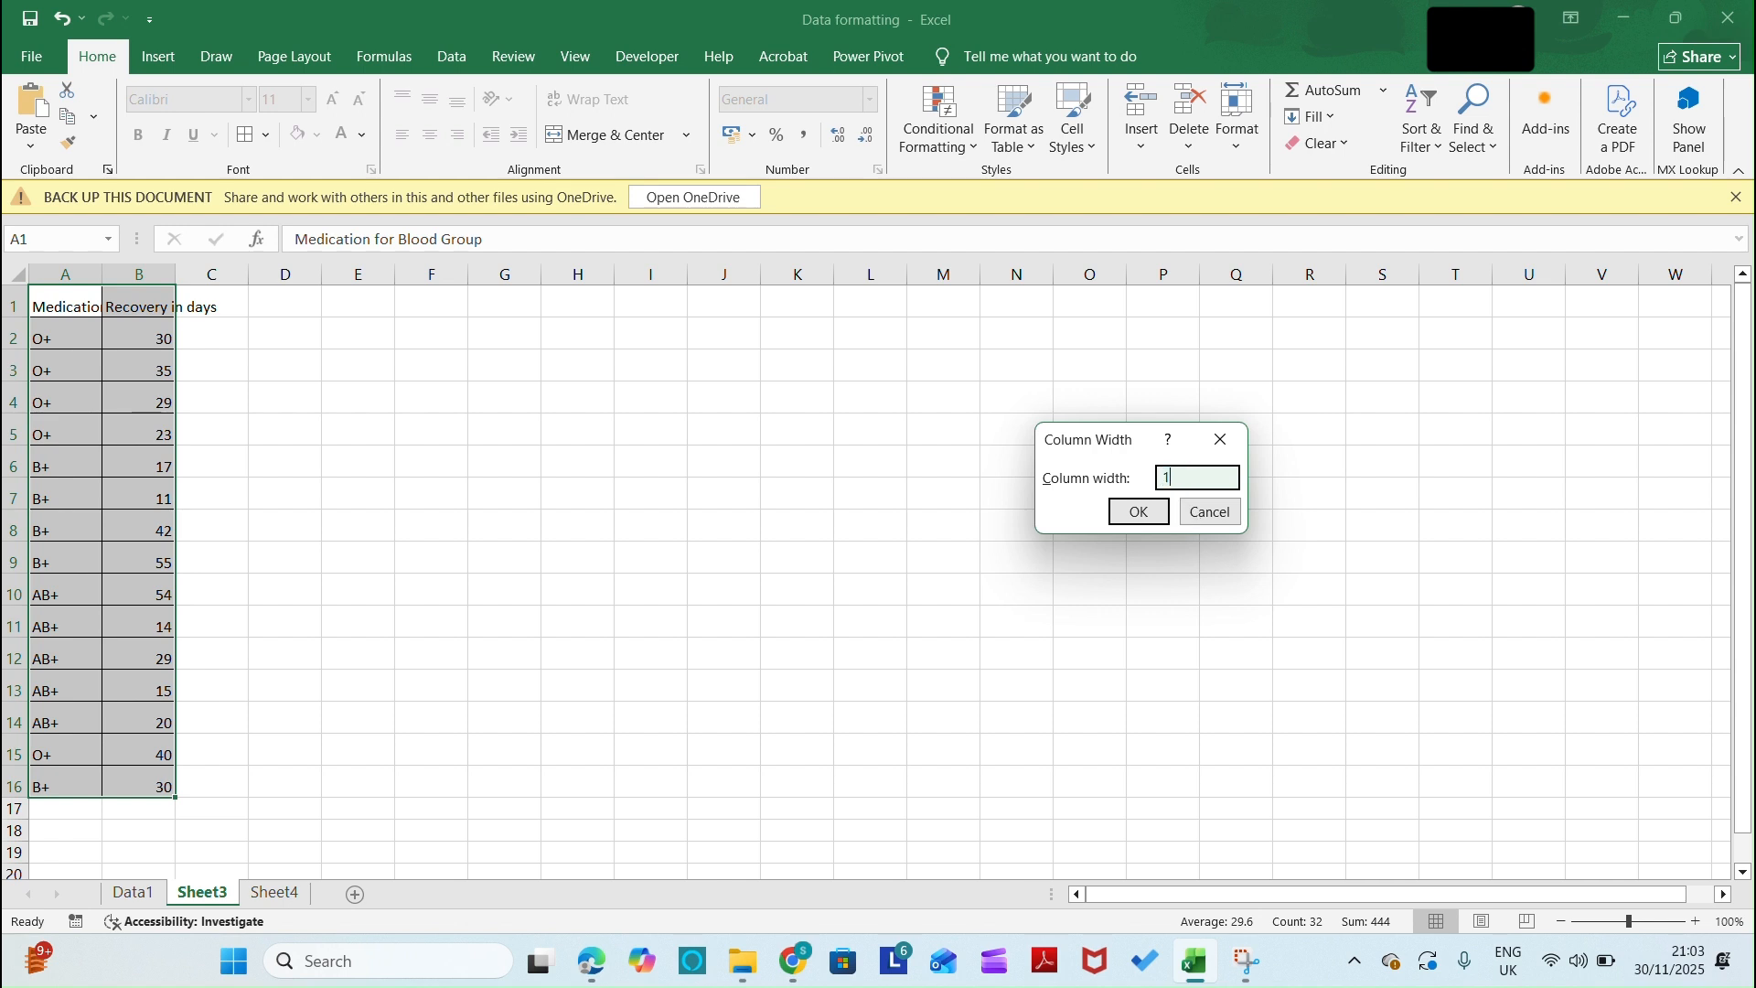
left_click(1137, 512)
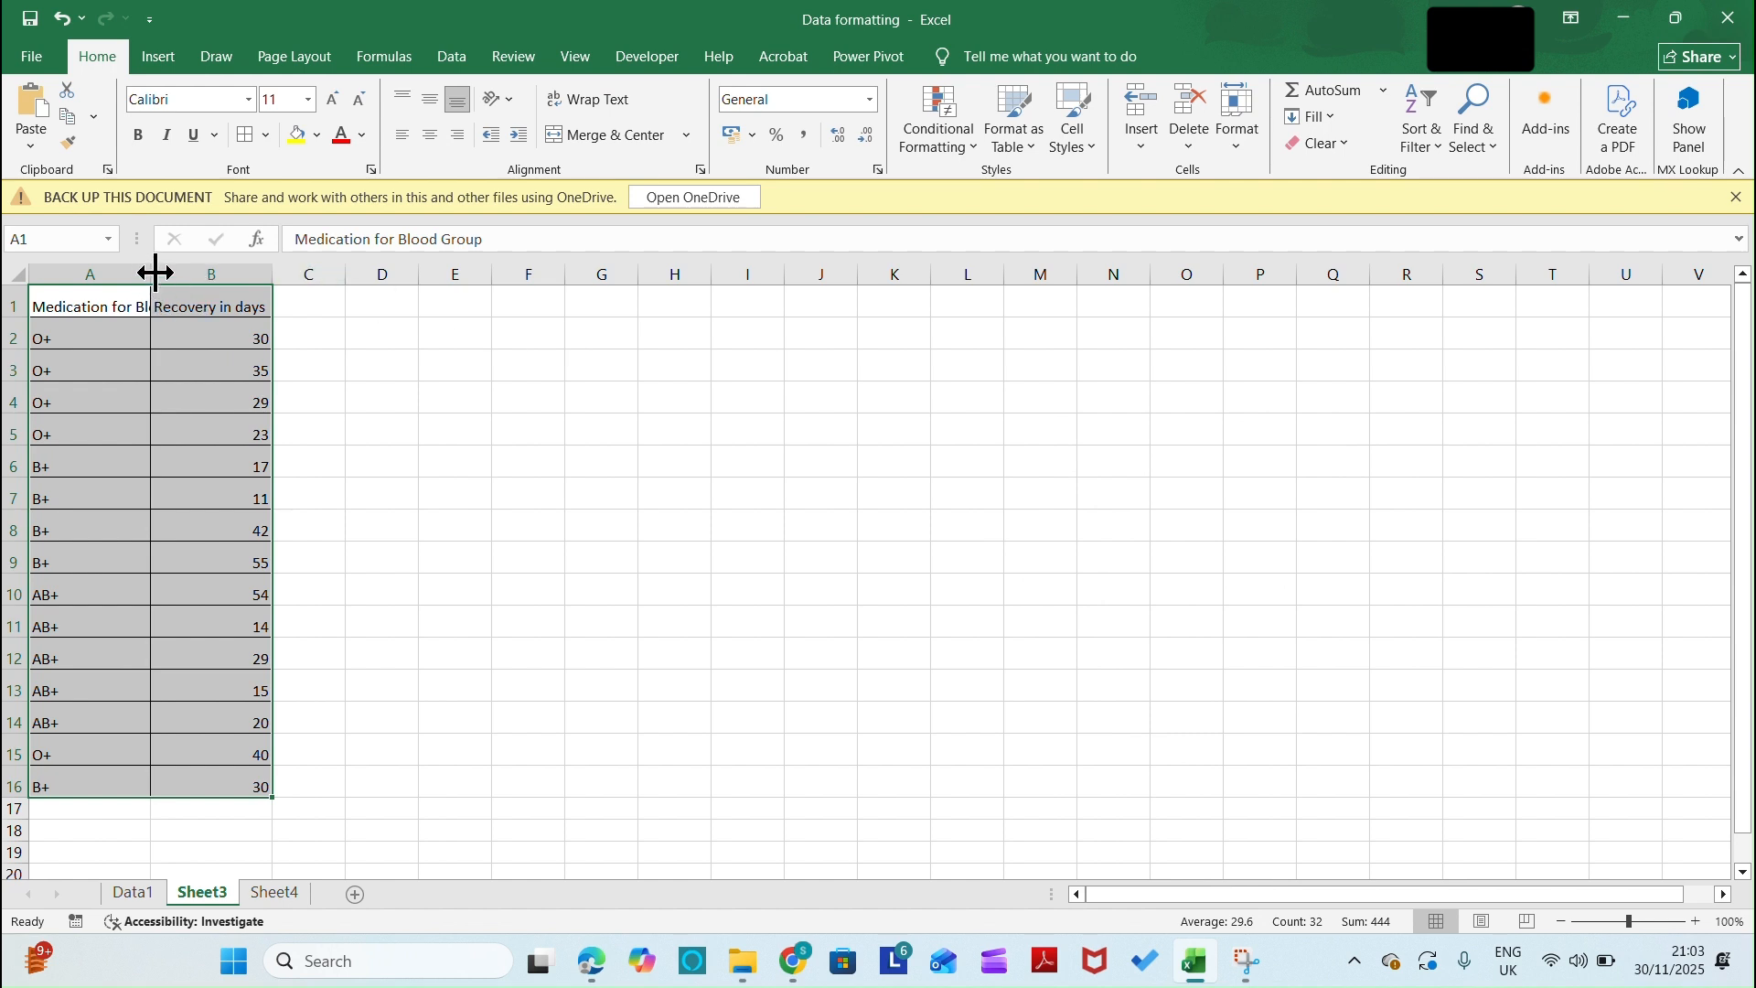
left_click_drag(153, 273, 227, 274)
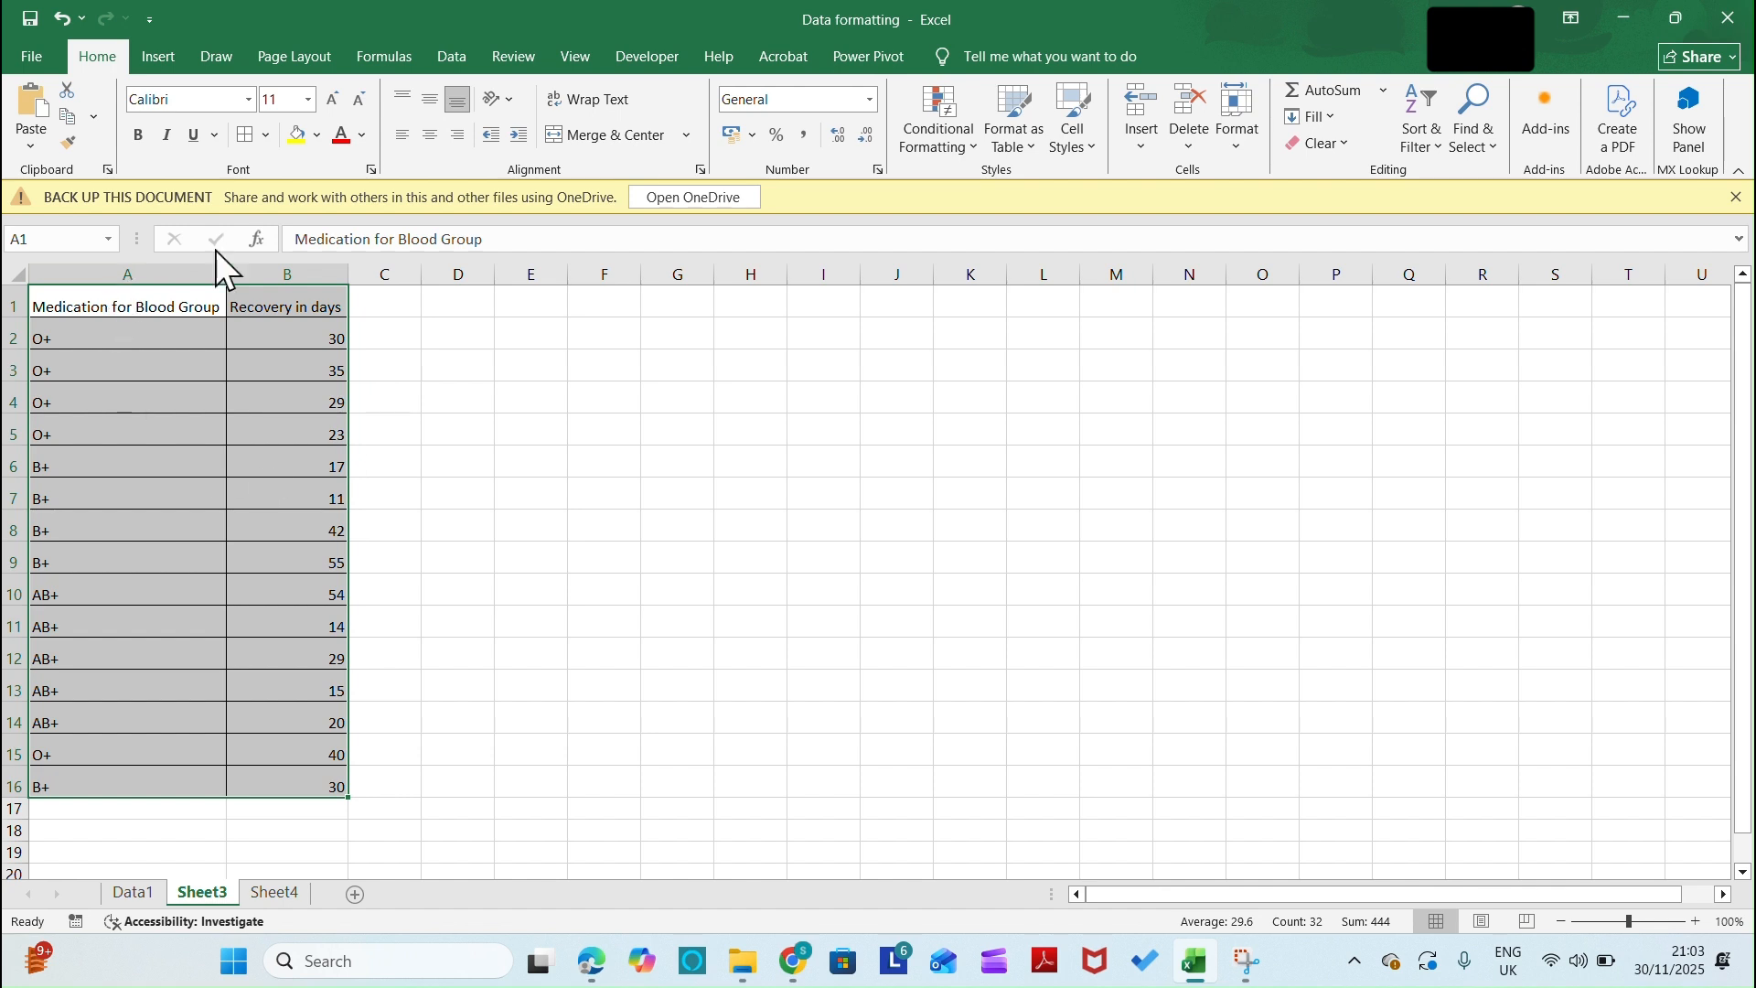
Format A1:B16 as a table with headers in the blue style from the first Medium row, and widen both columns
left_click(1036, 146)
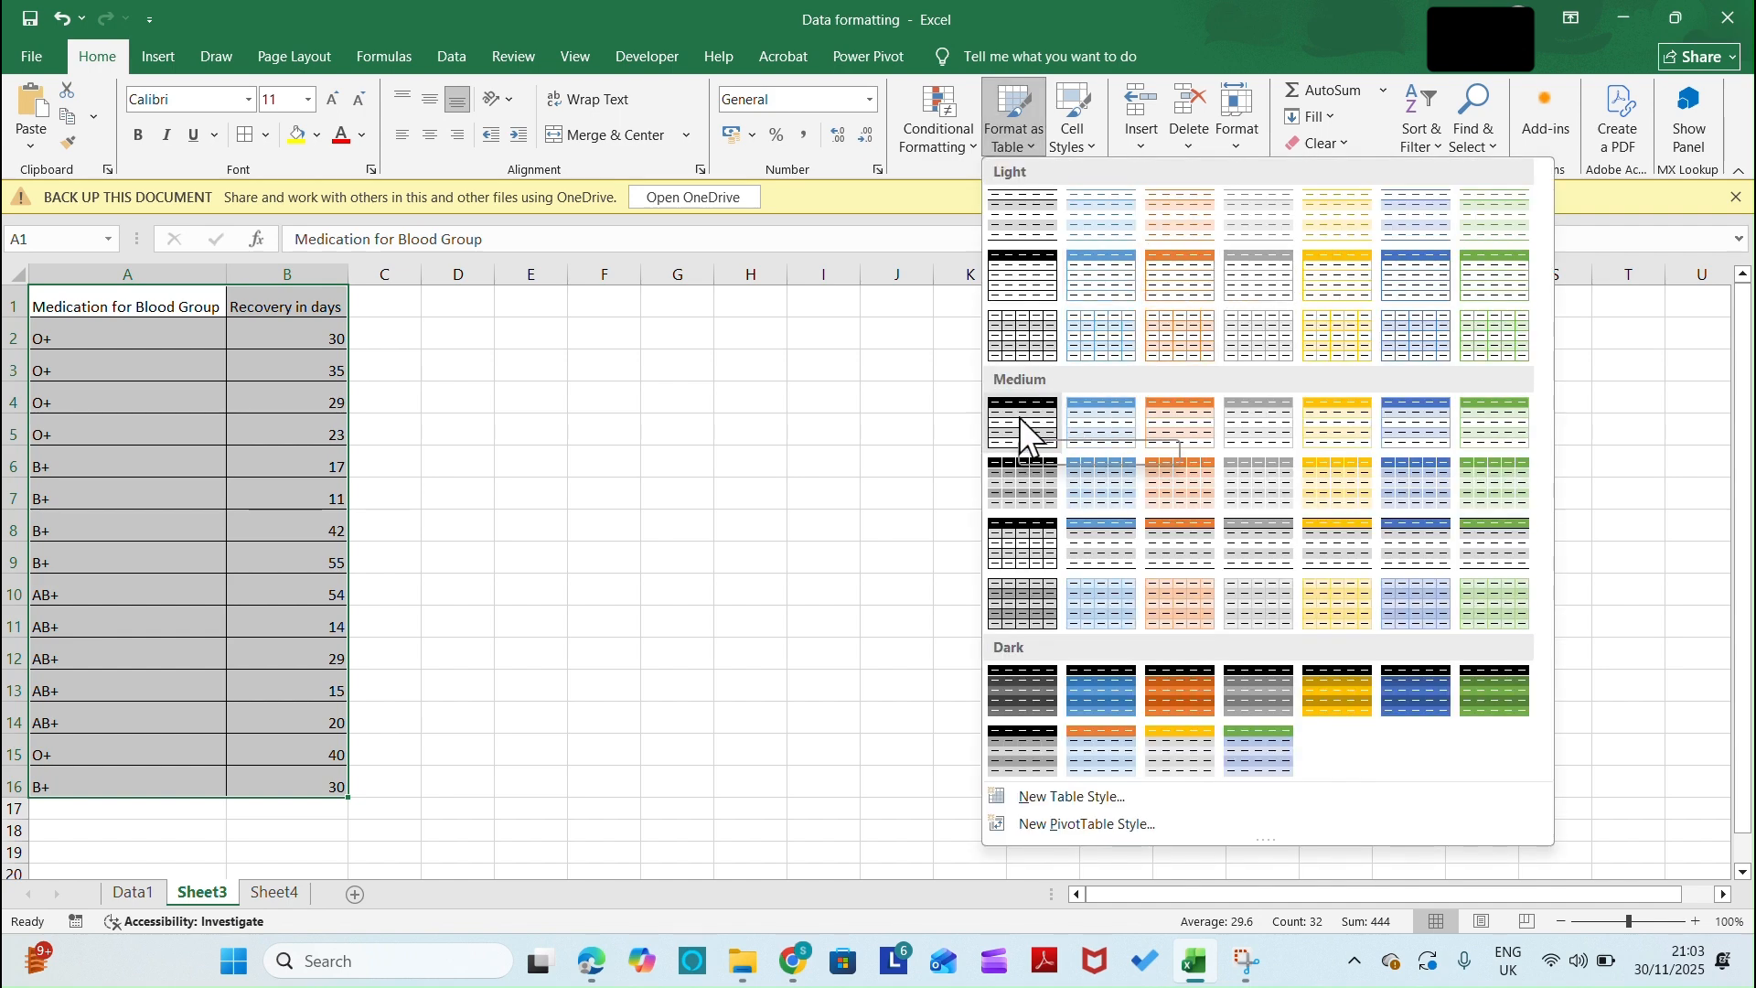
left_click(1110, 436)
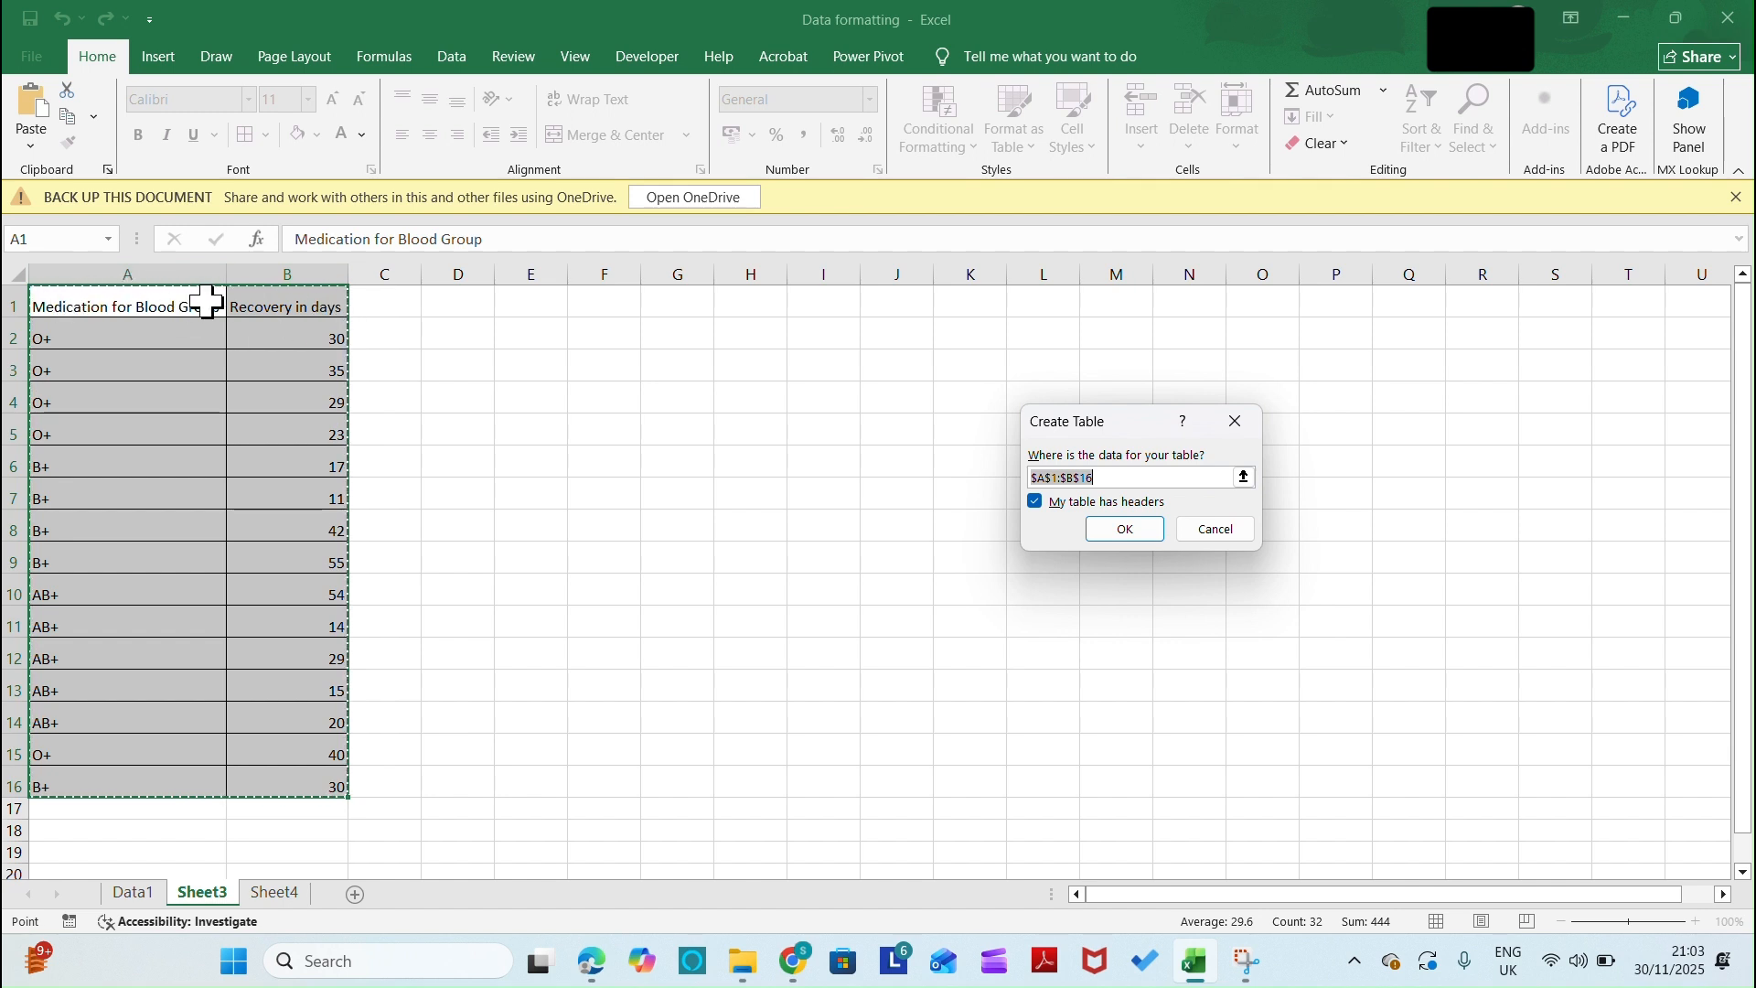
left_click(1132, 529)
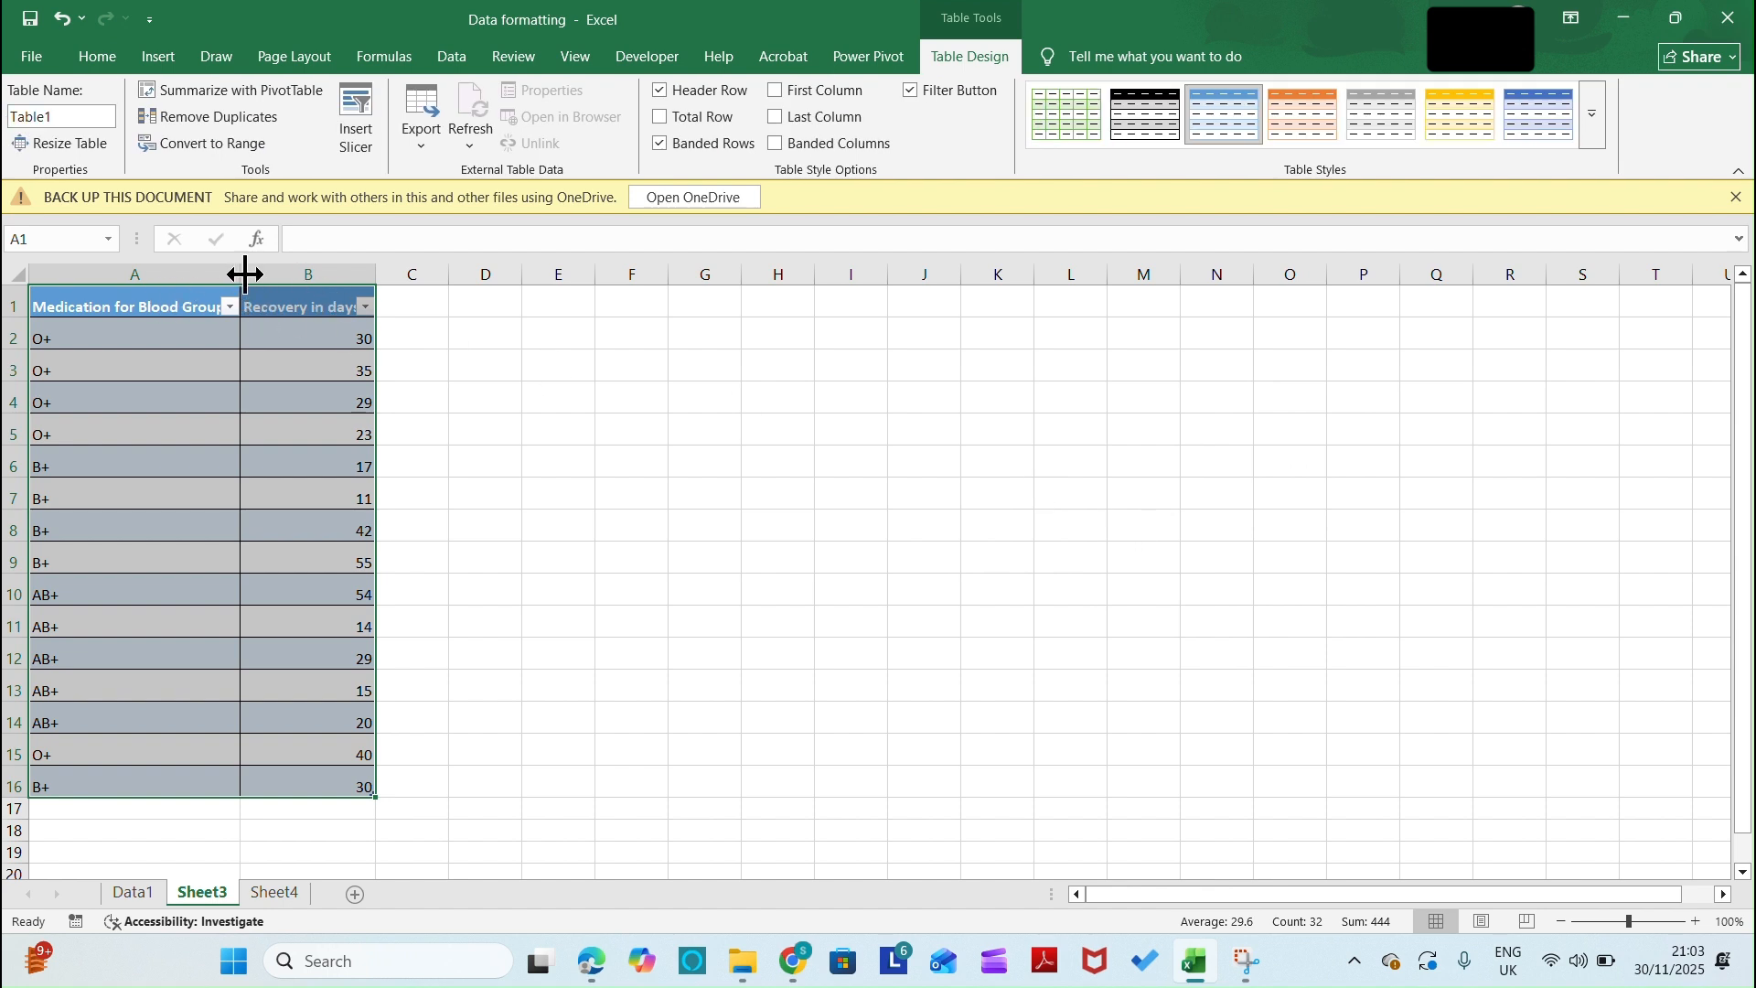
left_click_drag(245, 275, 271, 275)
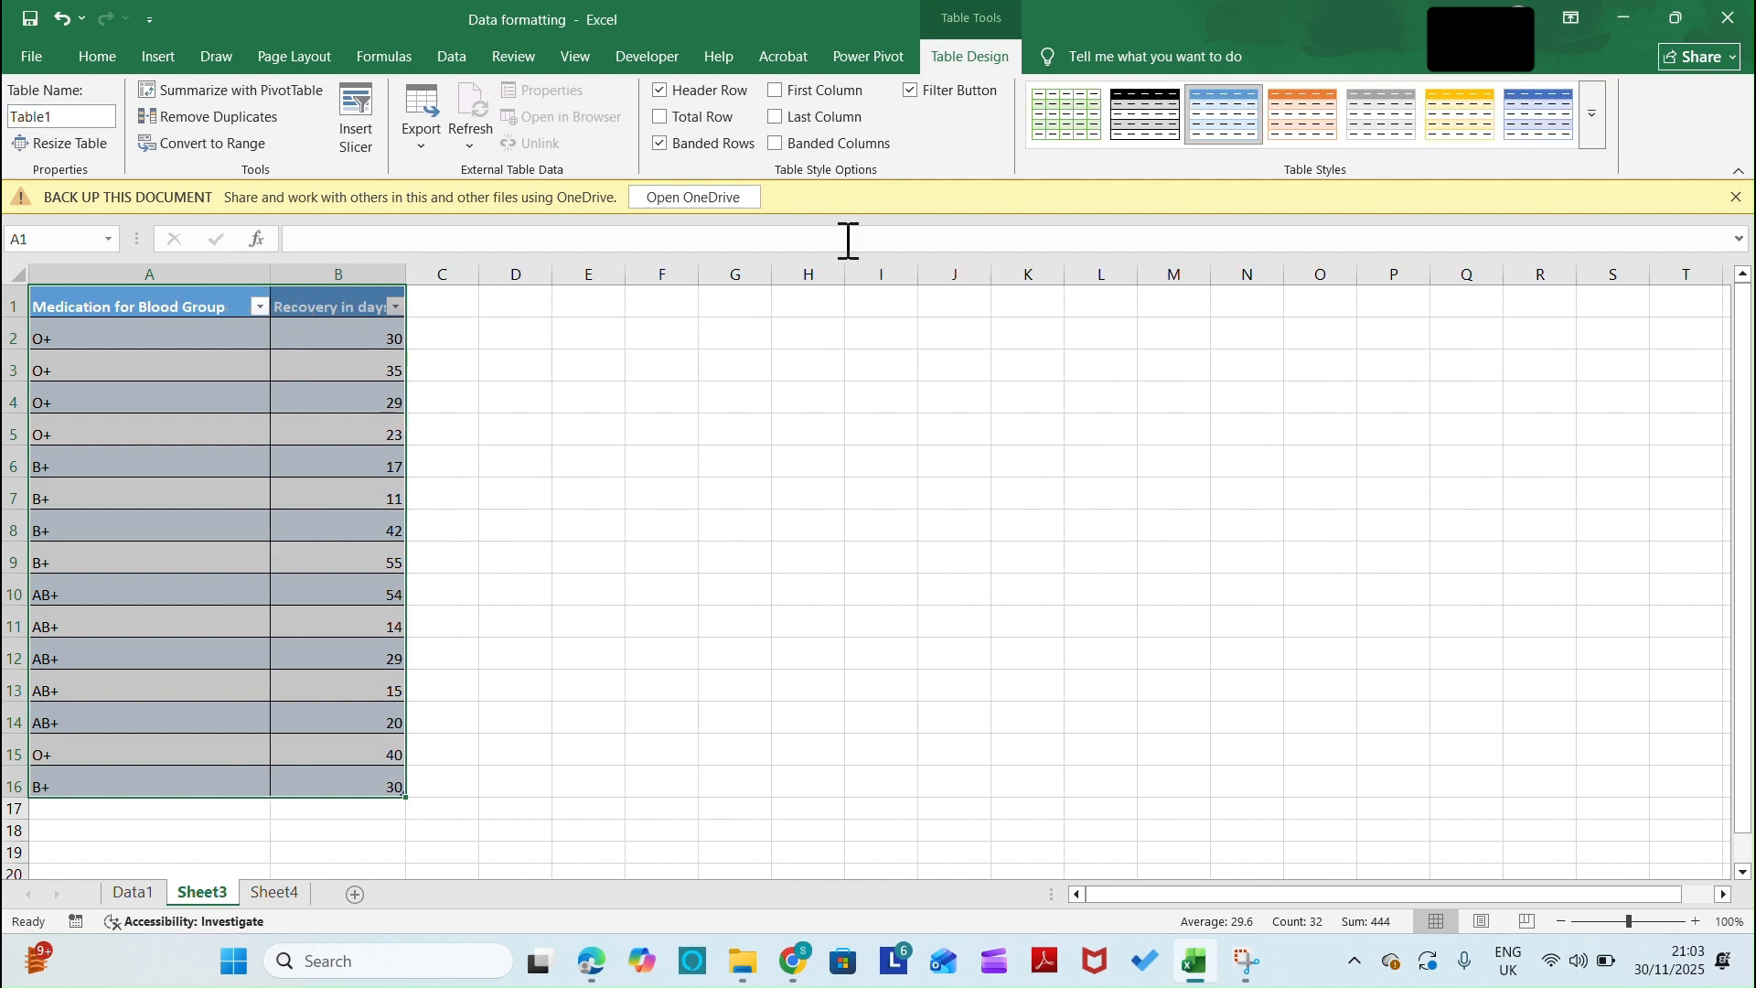
Add a total row to the table and switch its Recovery in days summary to Average and finally to Count
left_click(657, 117)
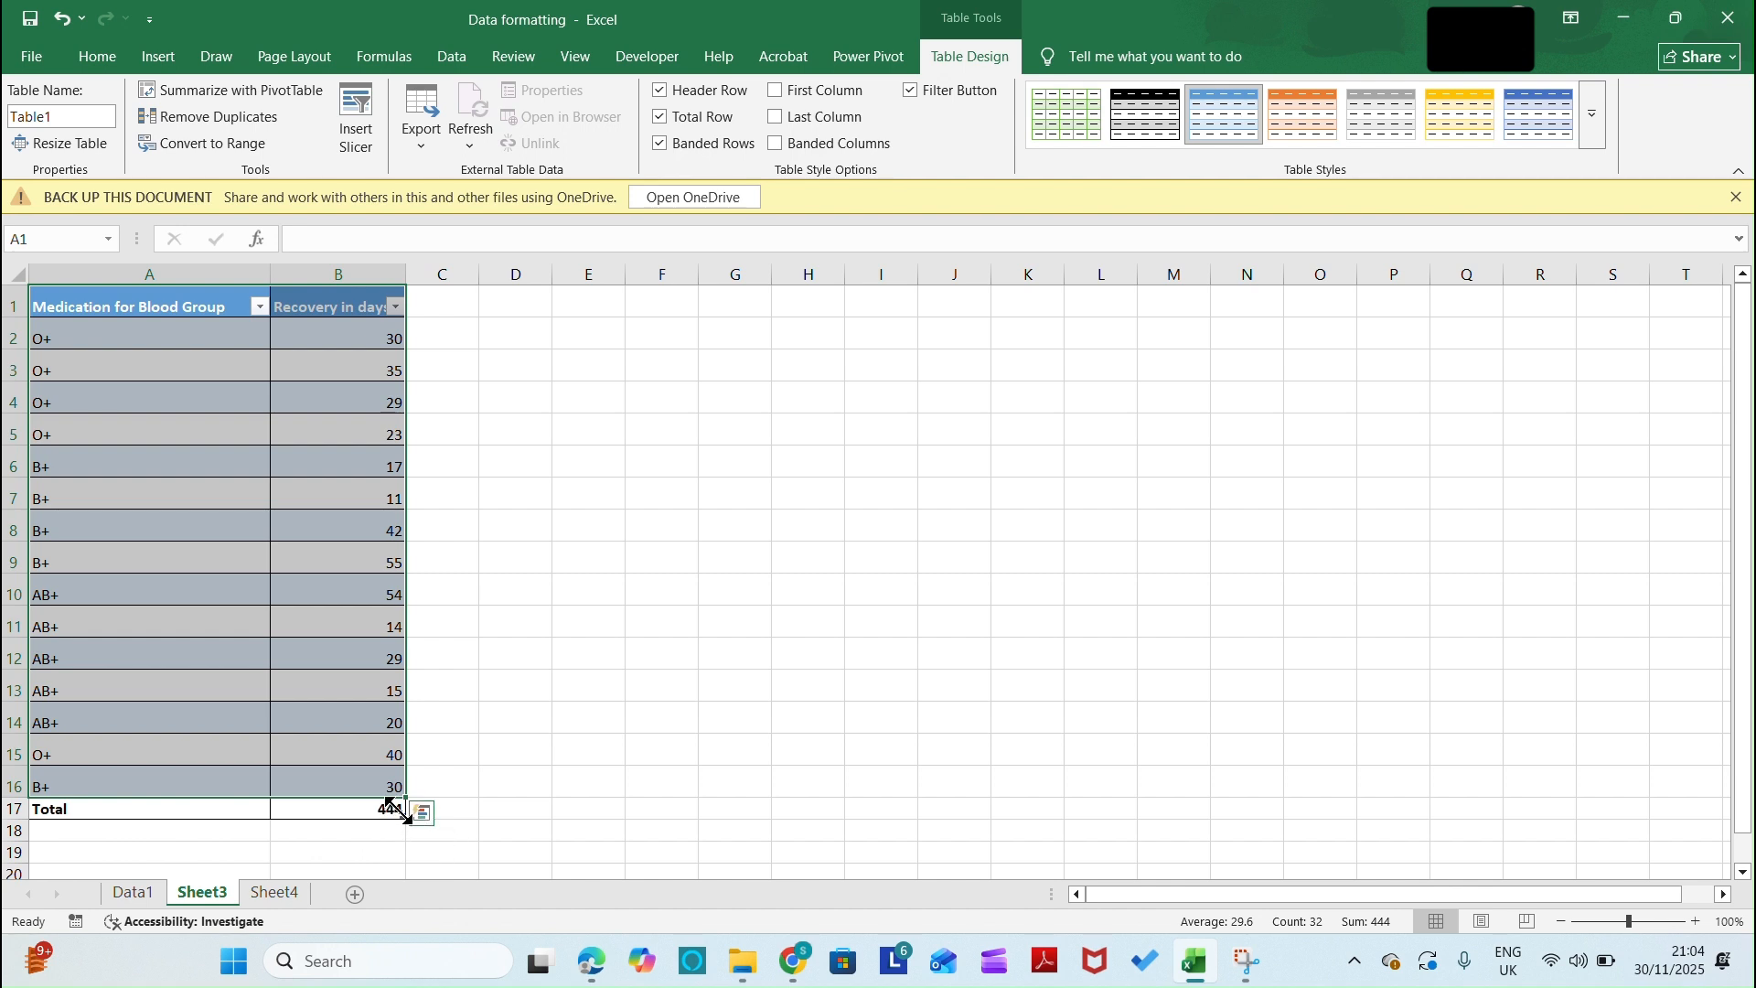
left_click(389, 808)
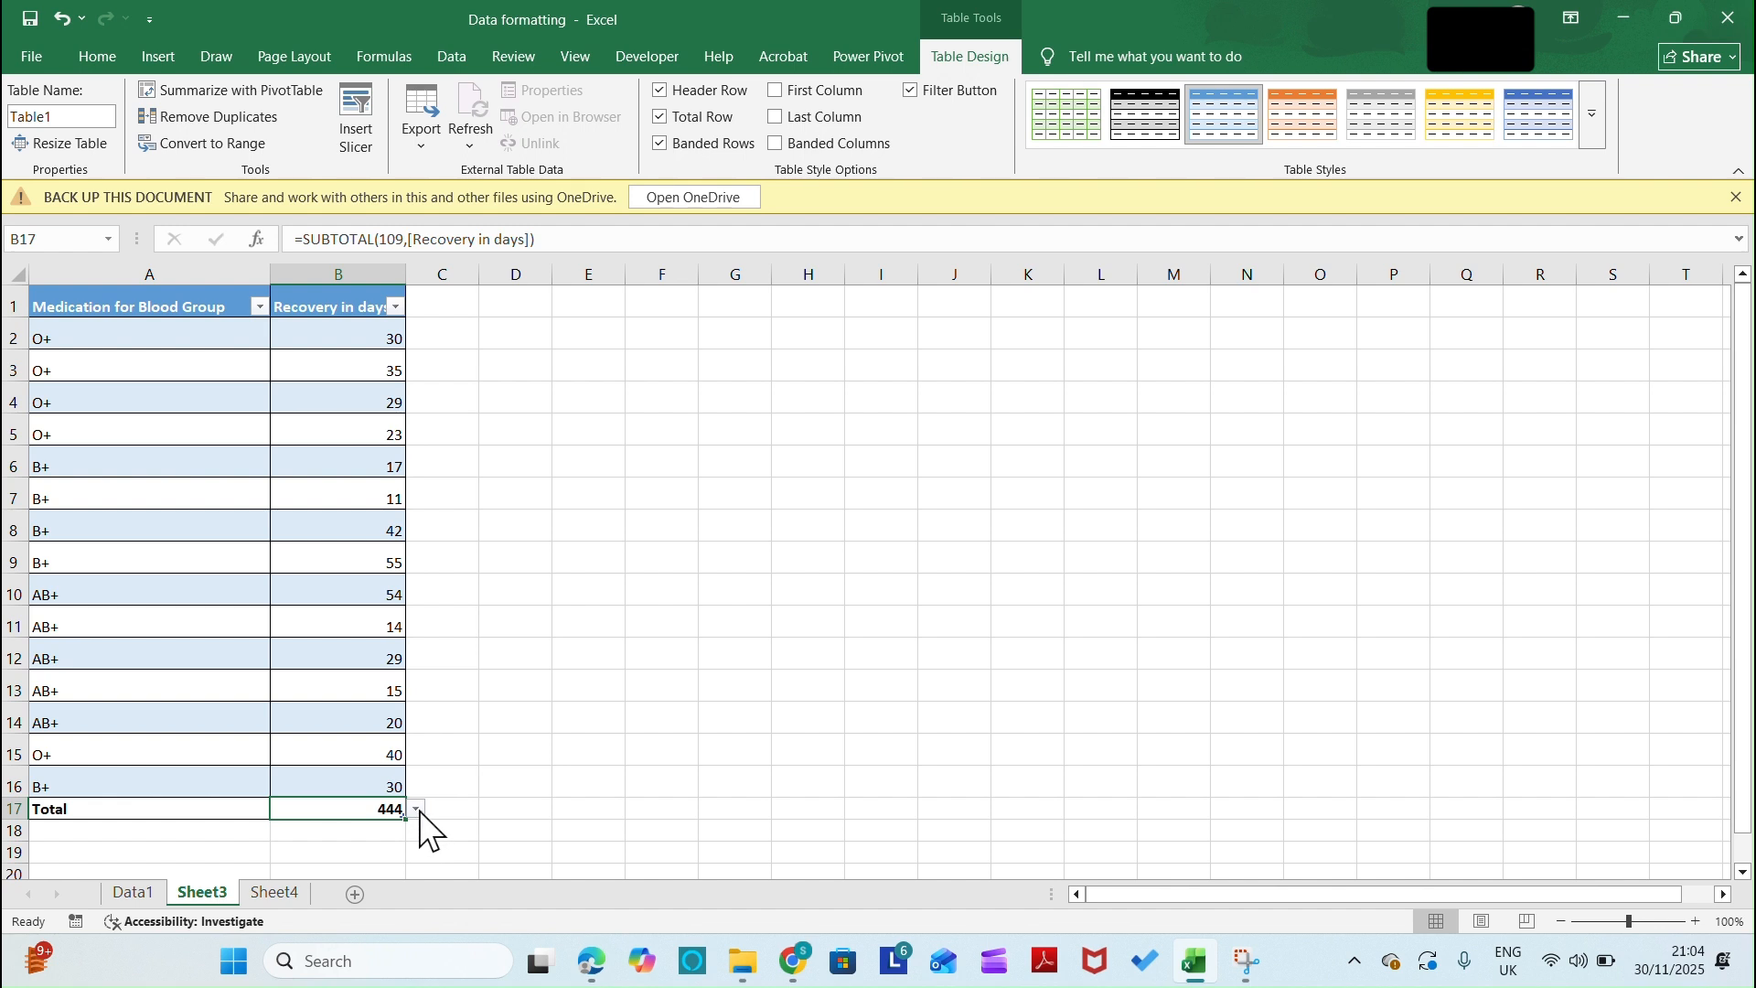
left_click(417, 811)
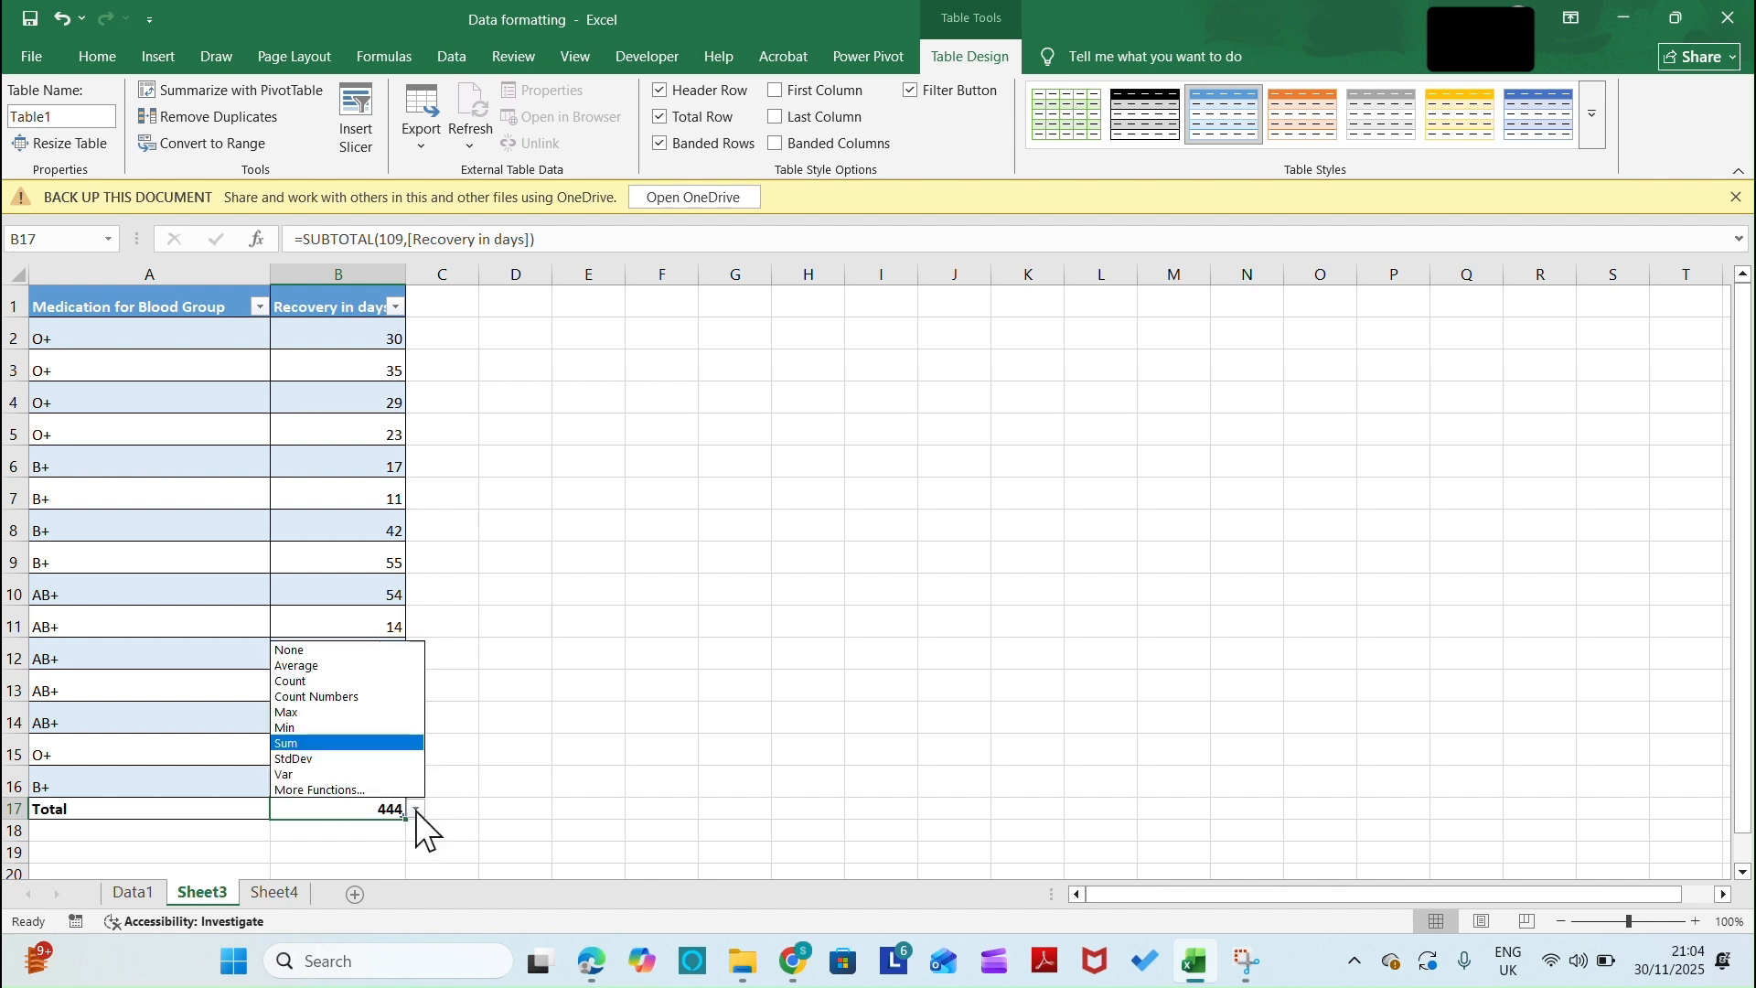
left_click(318, 673)
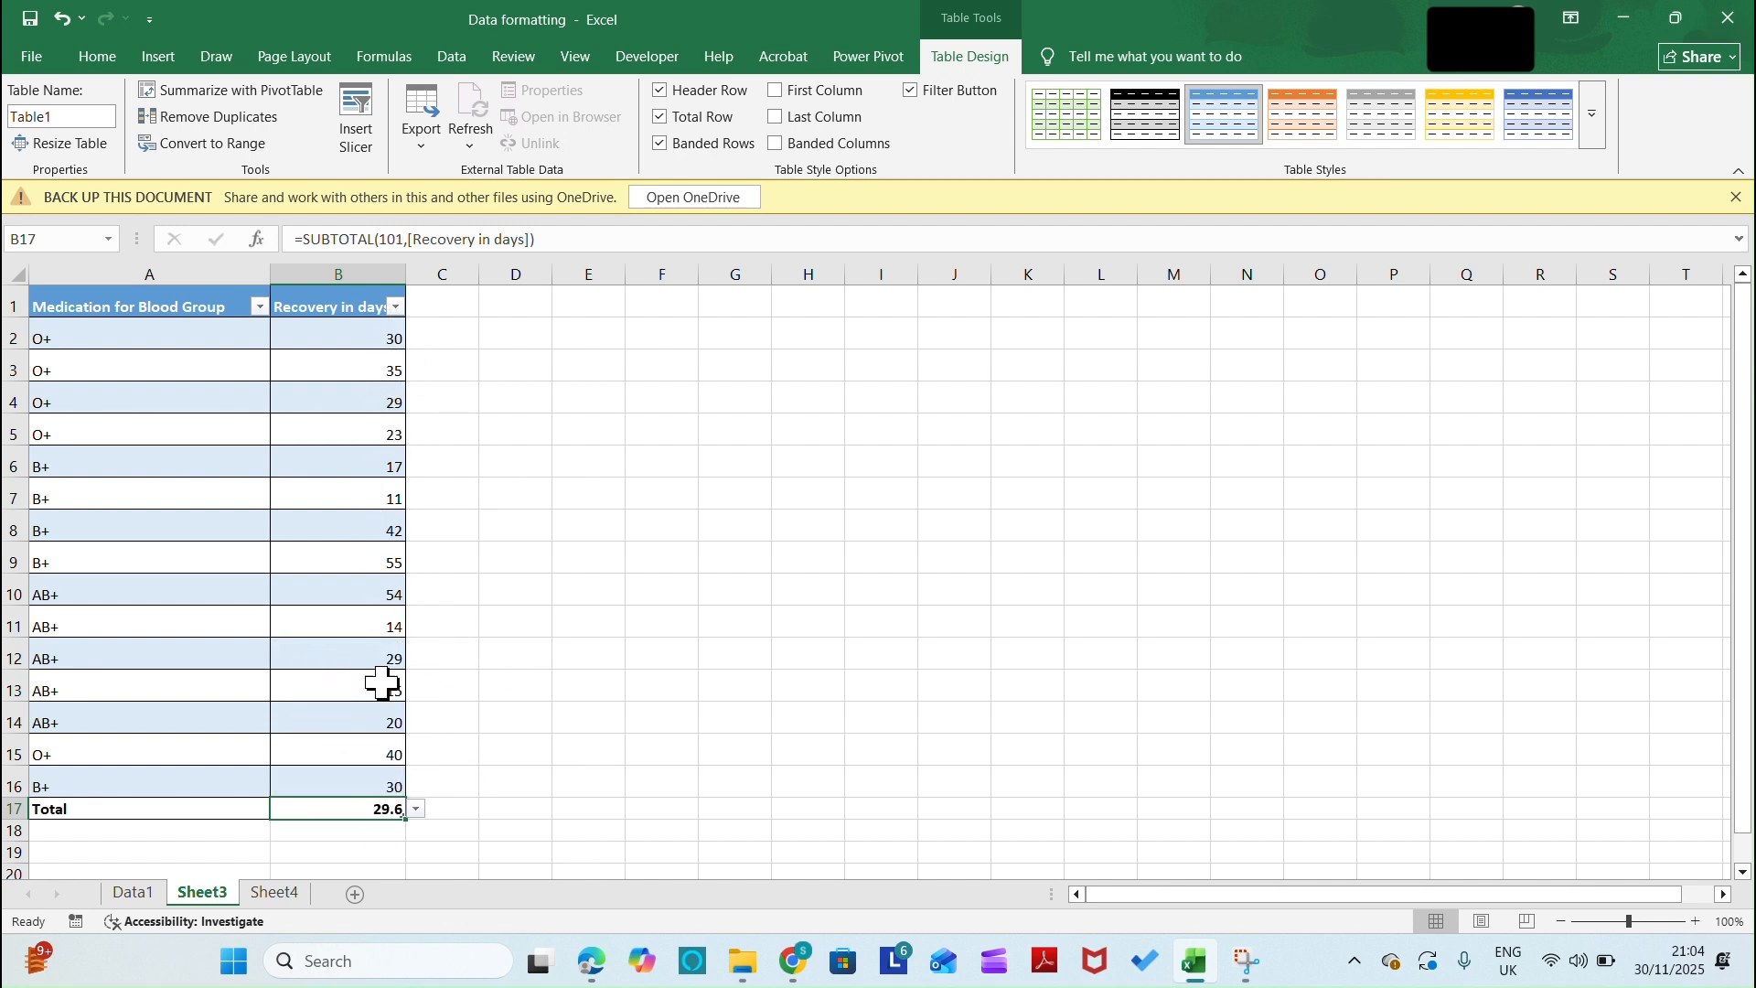
left_click(416, 808)
left_click(353, 679)
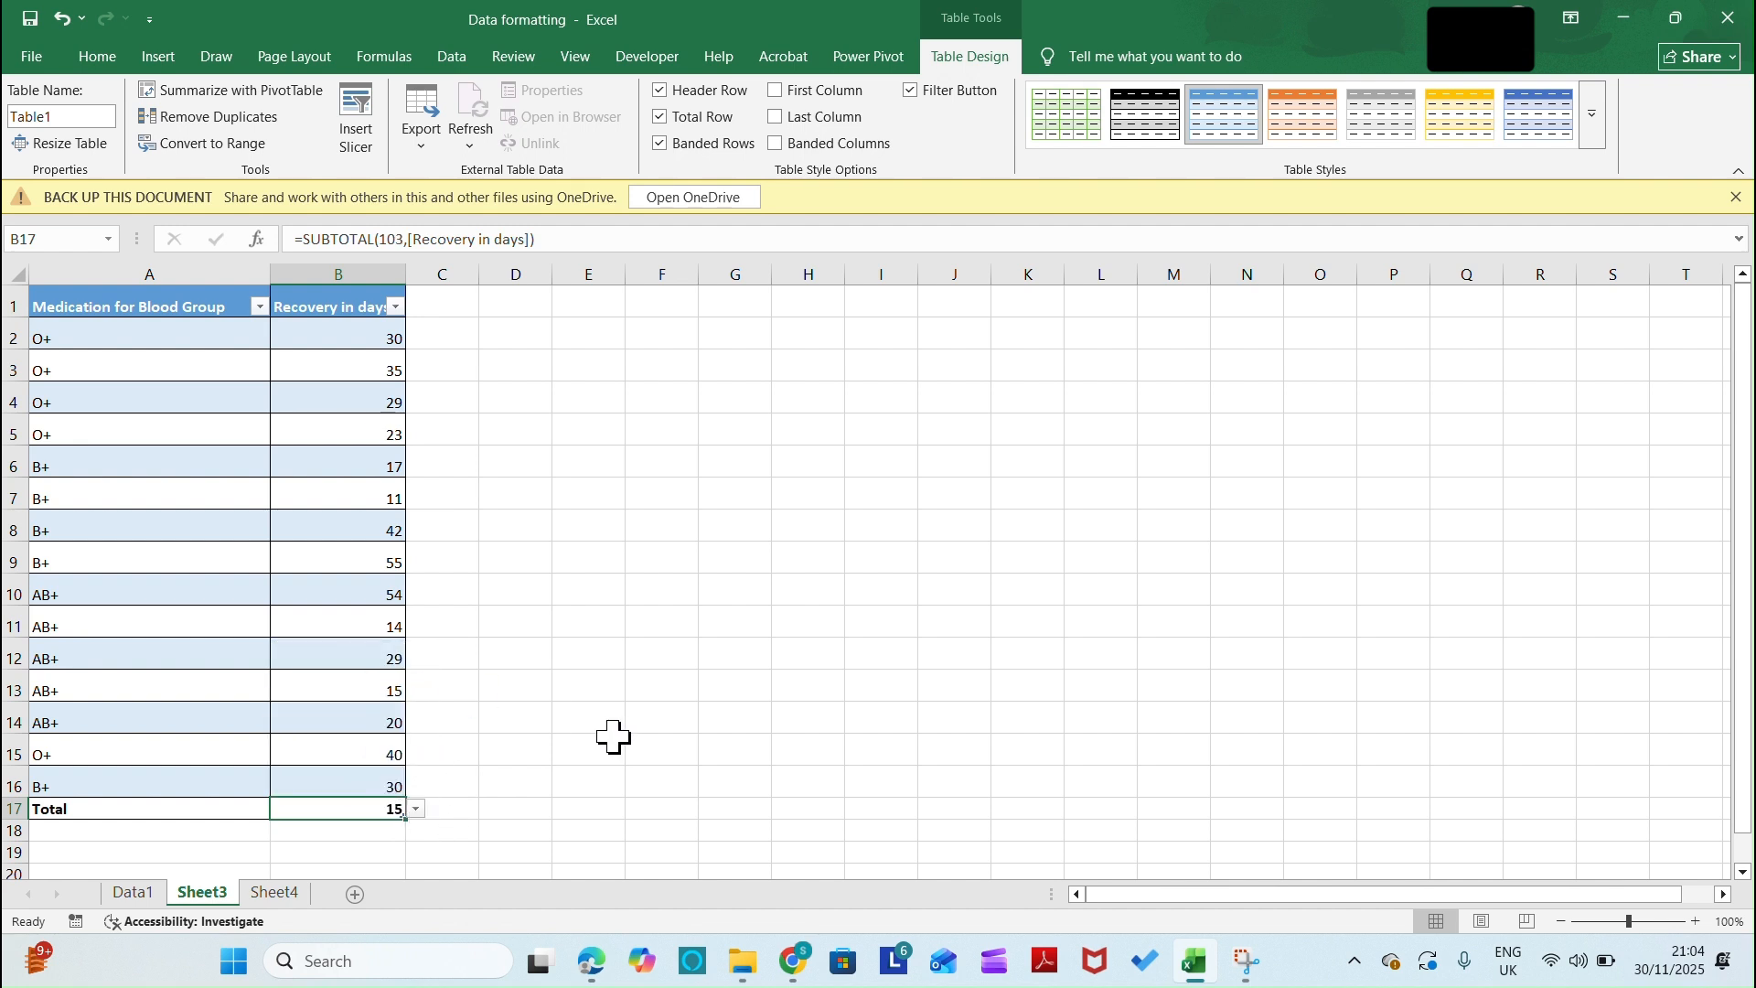